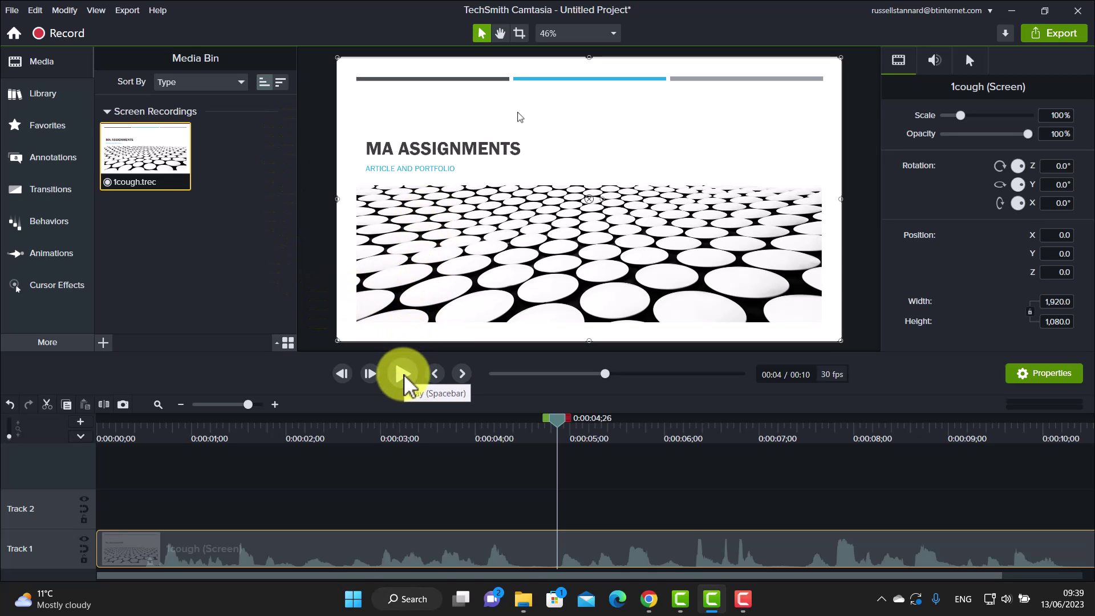
Select the cough from 6;07 to 7;04 and ripple-delete it.
click(402, 376)
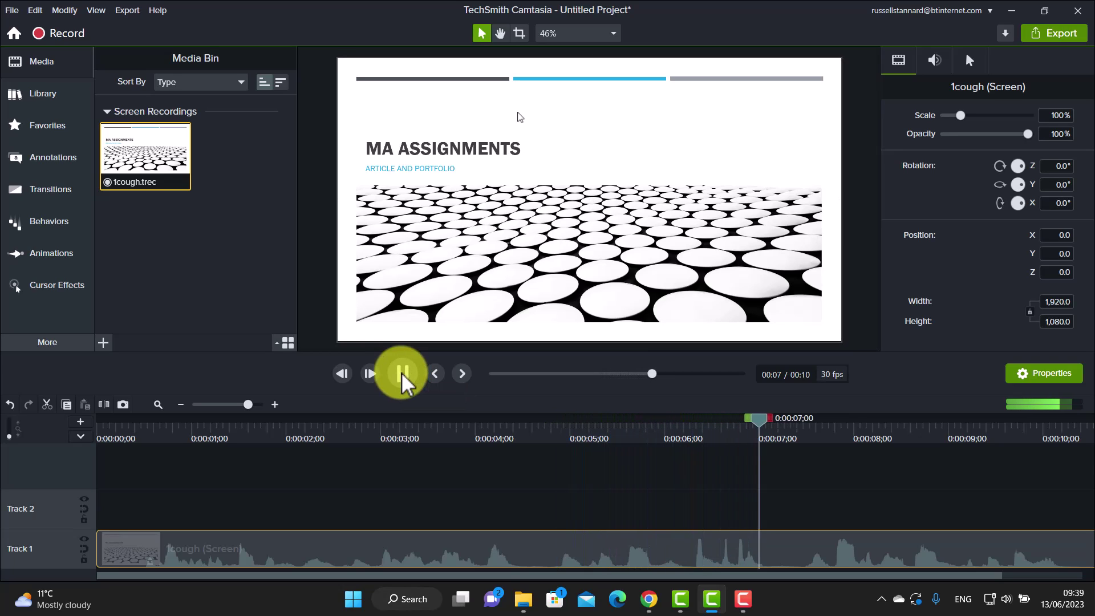
click(403, 376)
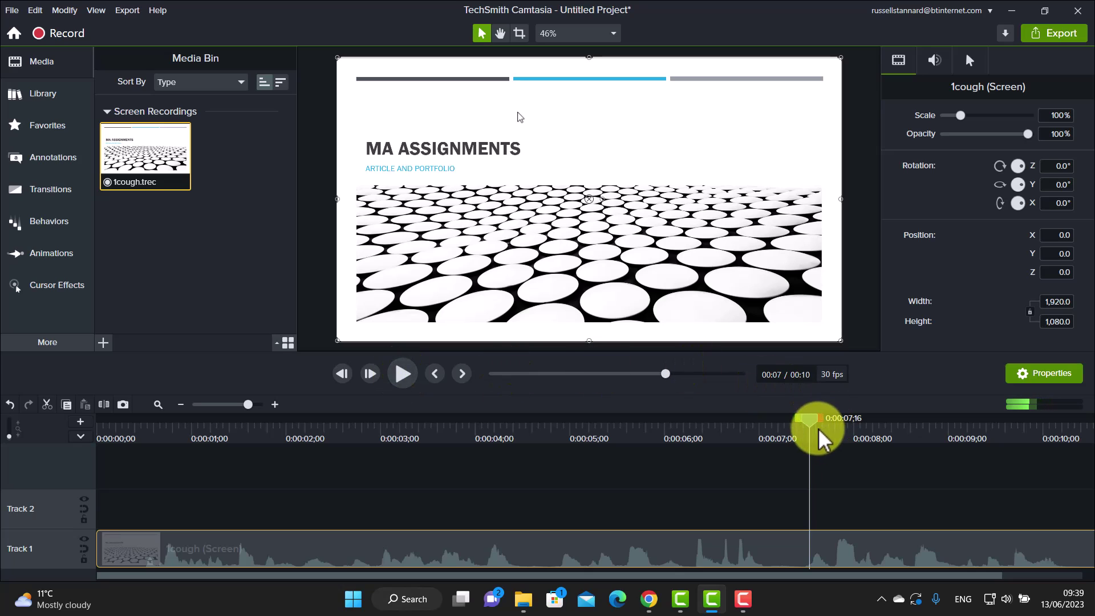
drag(811, 425, 693, 455)
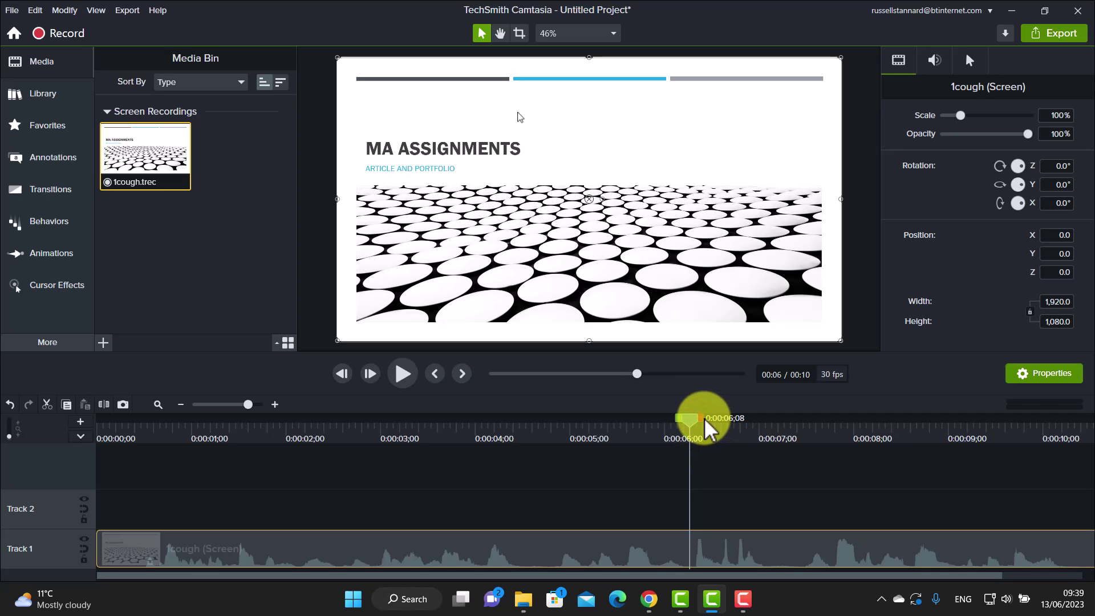
drag(706, 428, 689, 431)
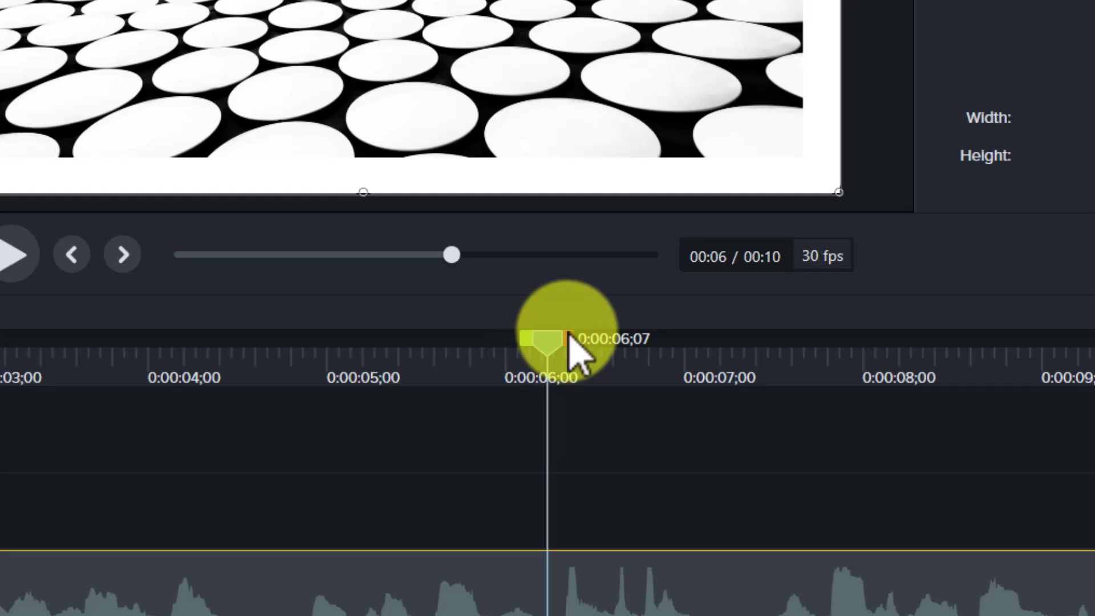
mouse_move(573, 346)
mouse_down()
mouse_move(630, 356)
mouse_move(728, 353)
mouse_move(733, 340)
mouse_up()
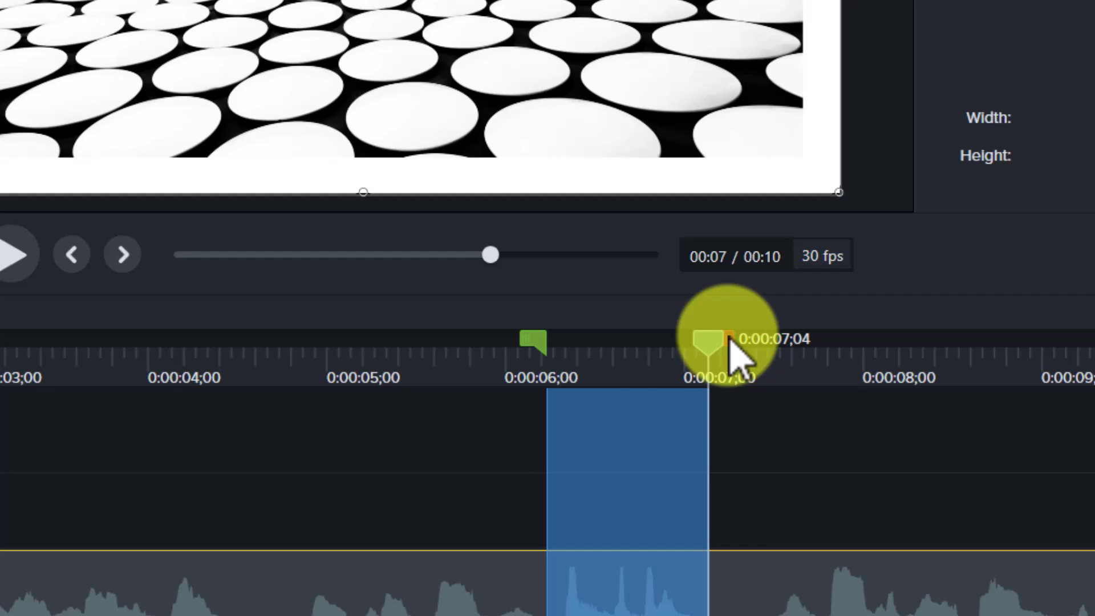
right_click(647, 486)
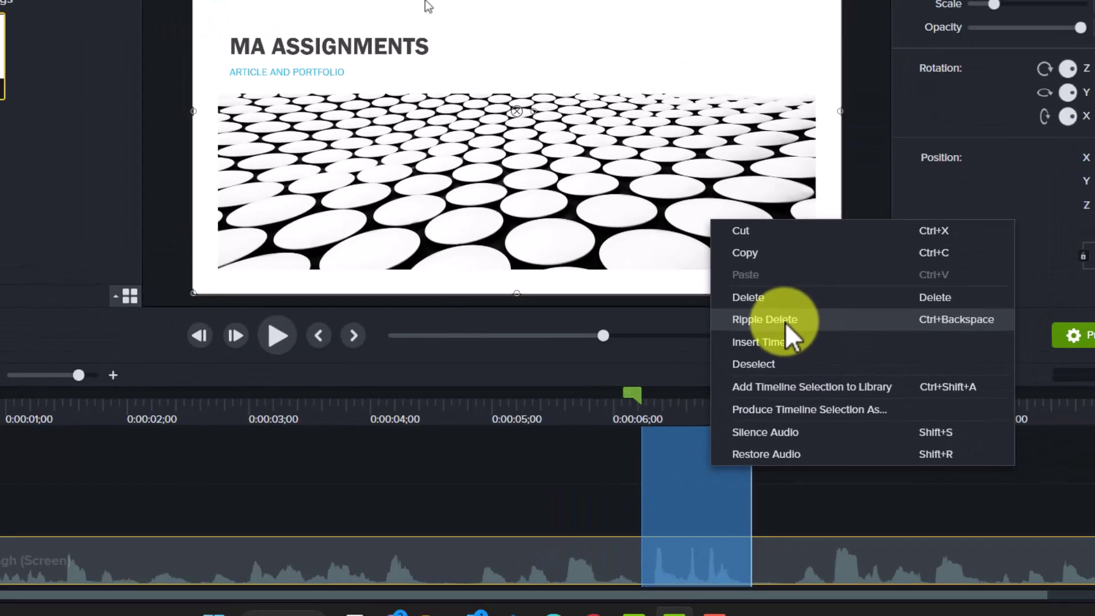
click(775, 233)
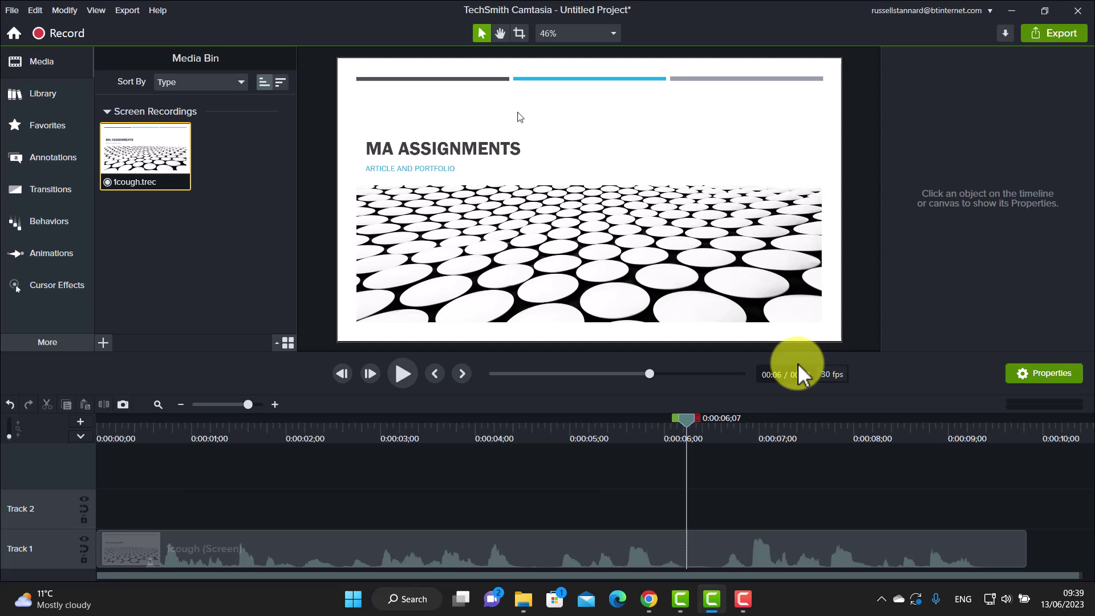
Replay from about 5;21 across the cut to confirm the cough is gone.
drag(687, 426, 639, 439)
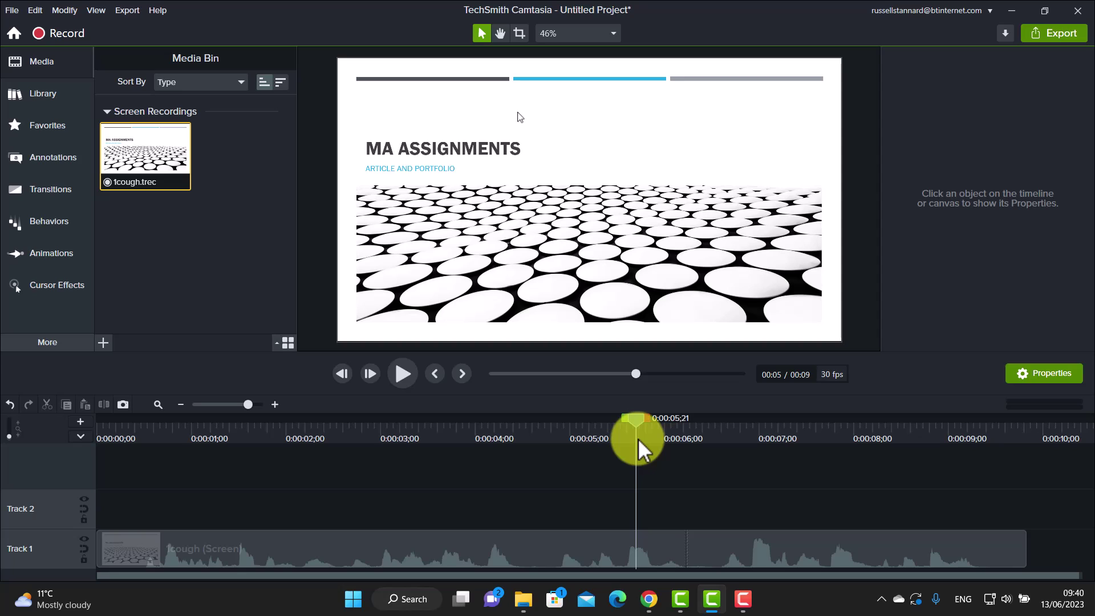
click(402, 383)
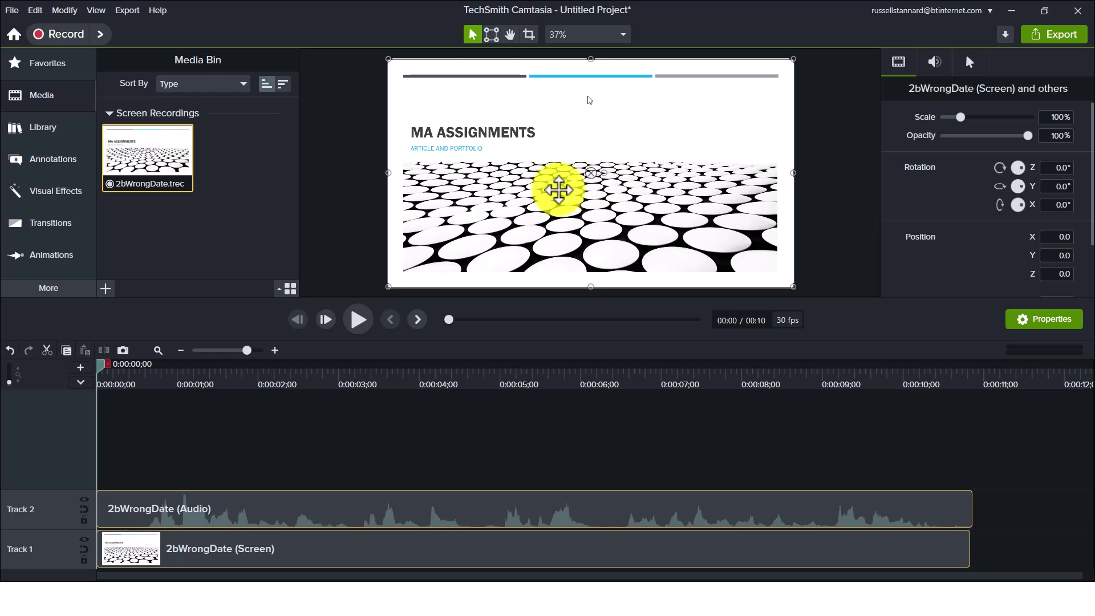
Mark the spoken mistake from 0:03;06 to 0:04;19 and open its context menu.
click(357, 322)
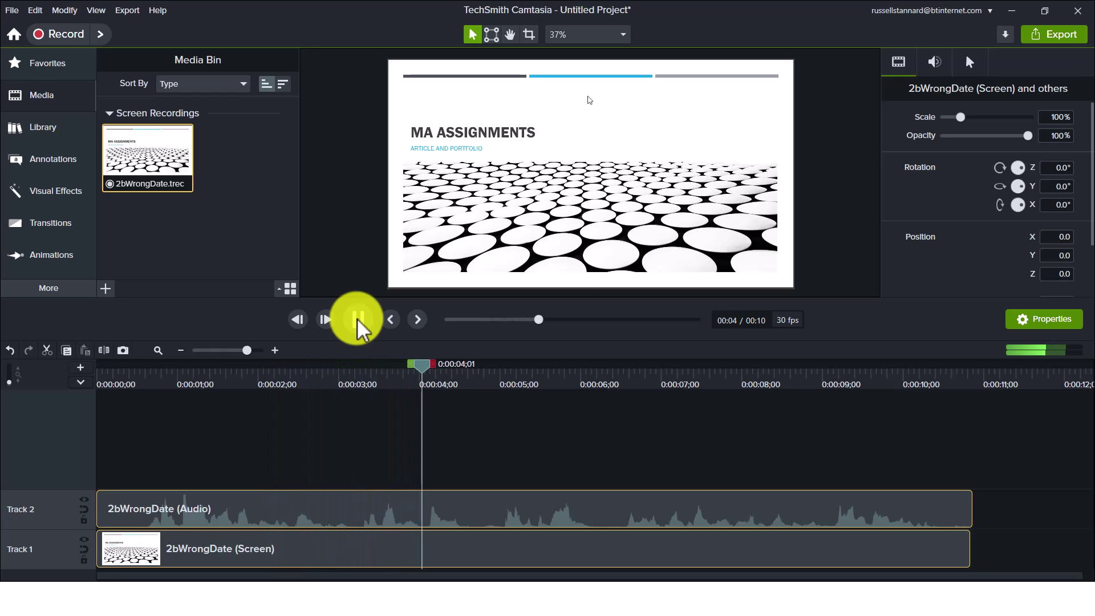
click(358, 322)
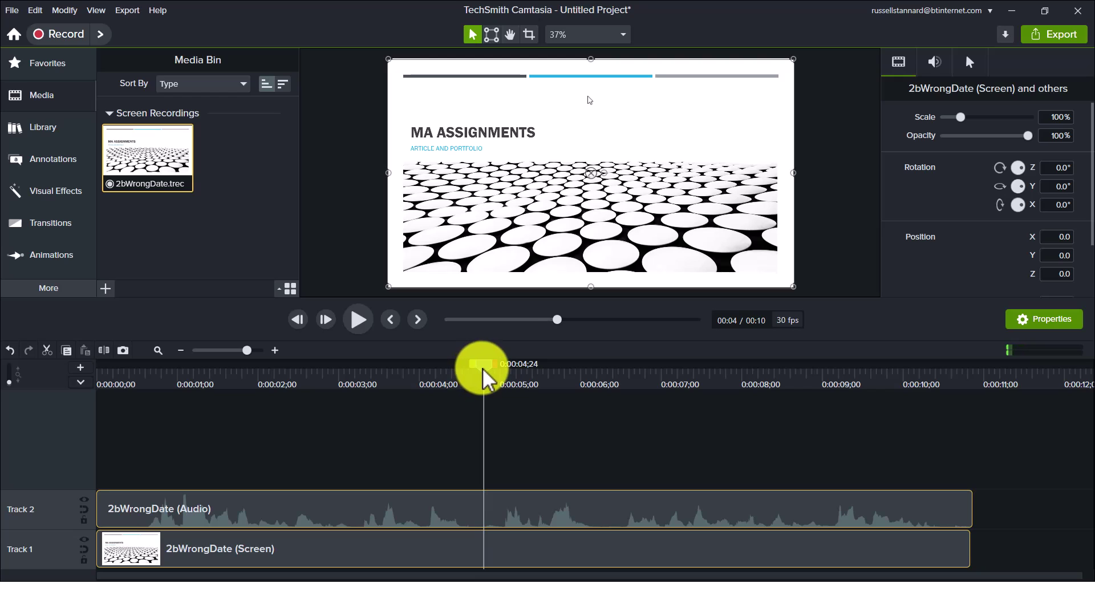
drag(483, 377, 355, 387)
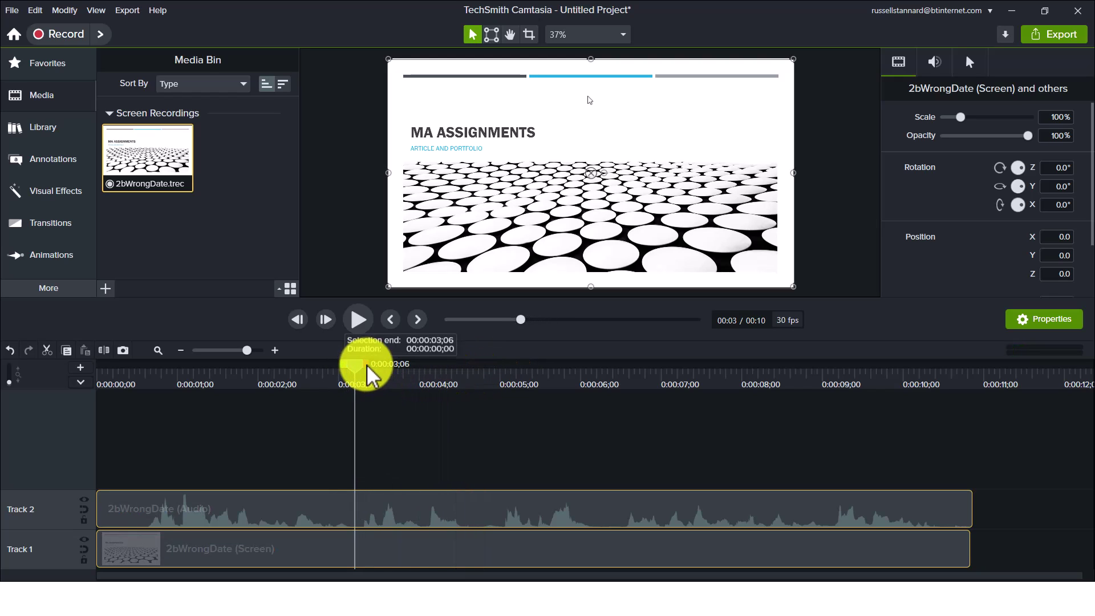
drag(370, 374, 456, 377)
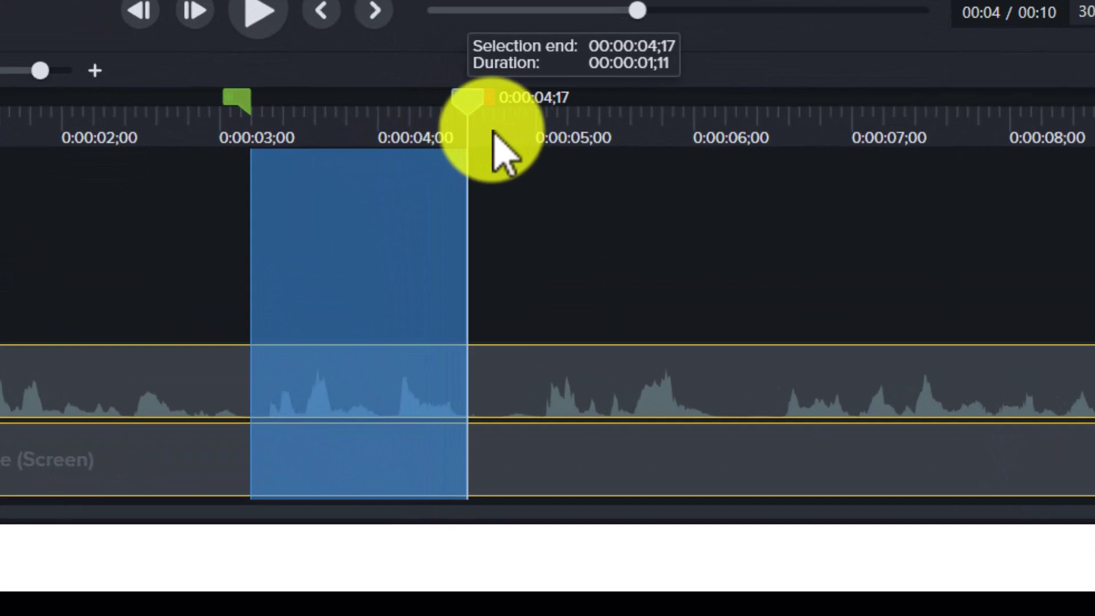
drag(454, 244, 501, 157)
right_click(351, 270)
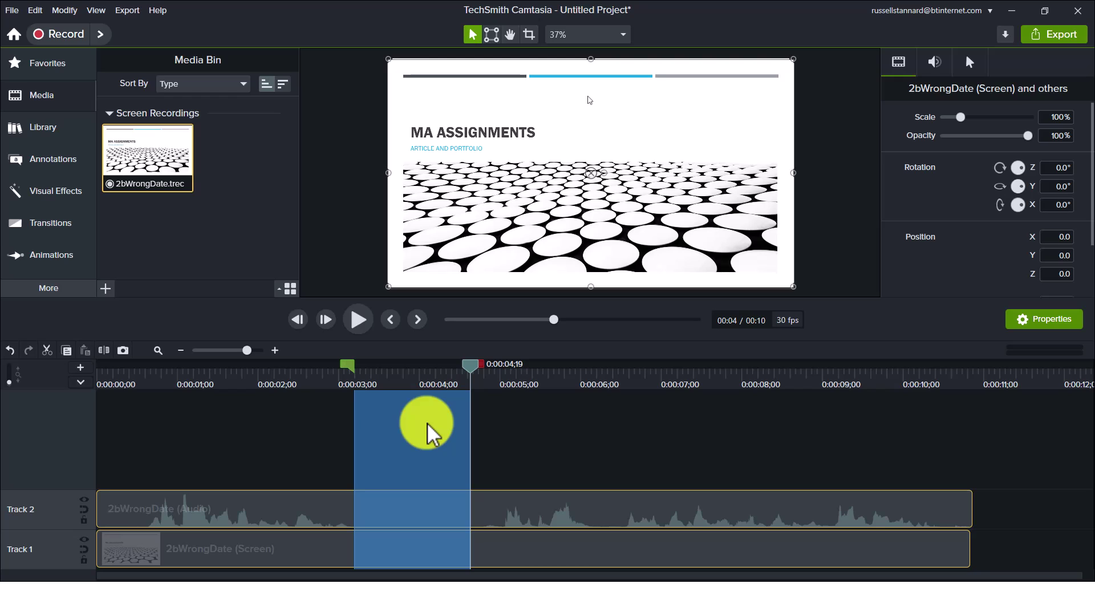
Record a short Voice Narration using the Yeti stereo microphone.
click(50, 291)
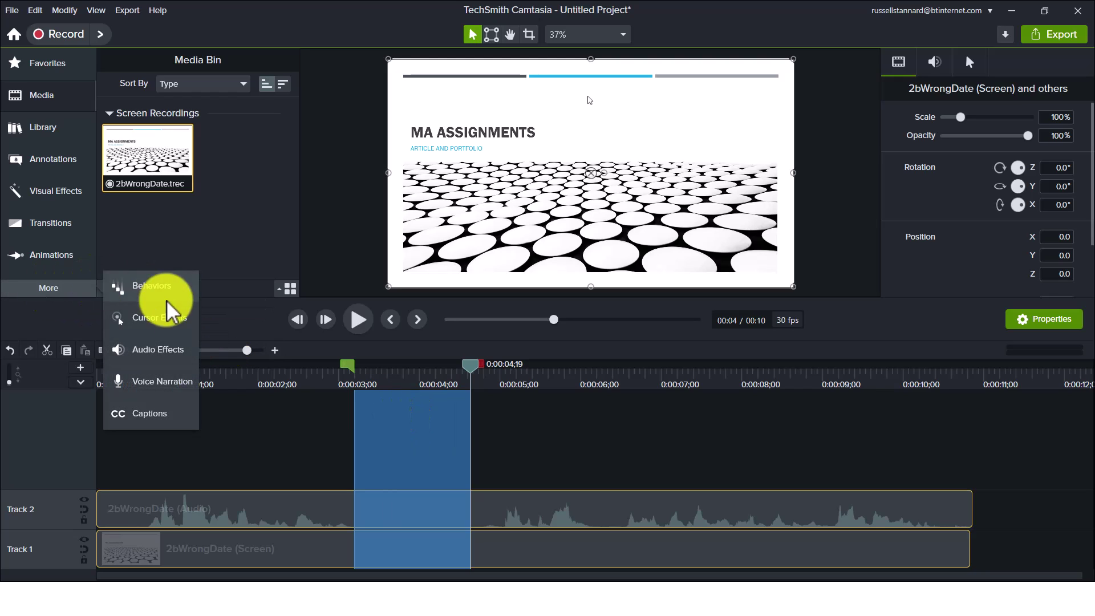
click(150, 382)
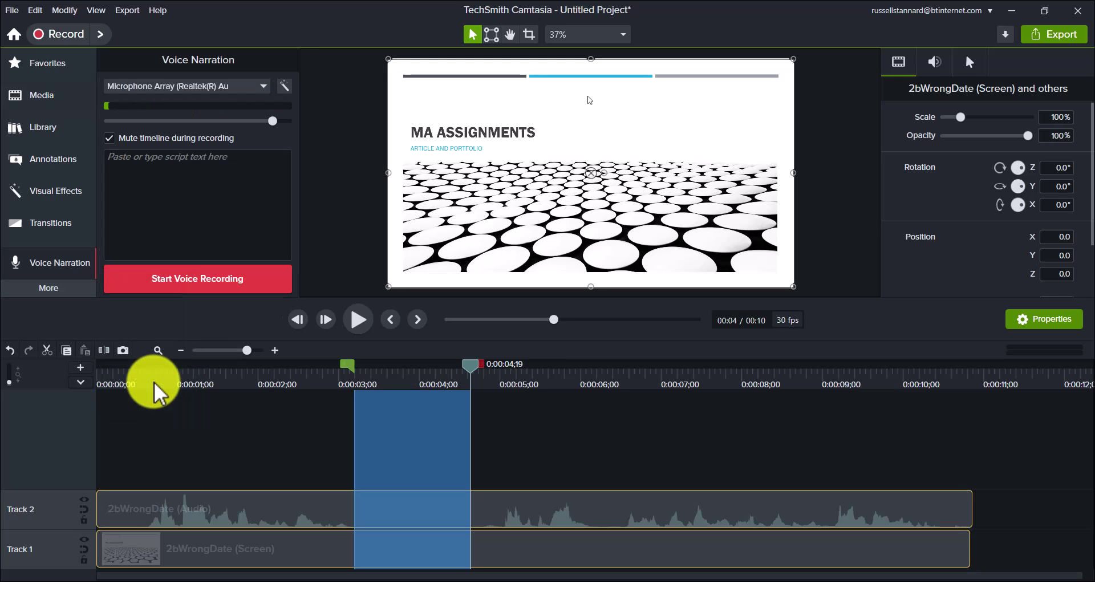
click(268, 94)
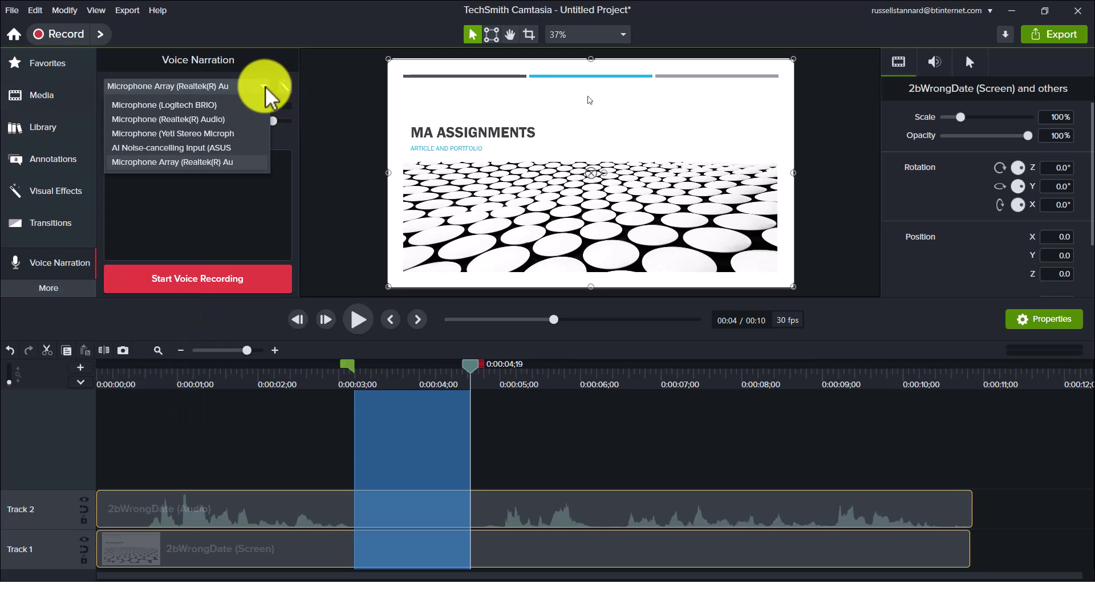
click(295, 137)
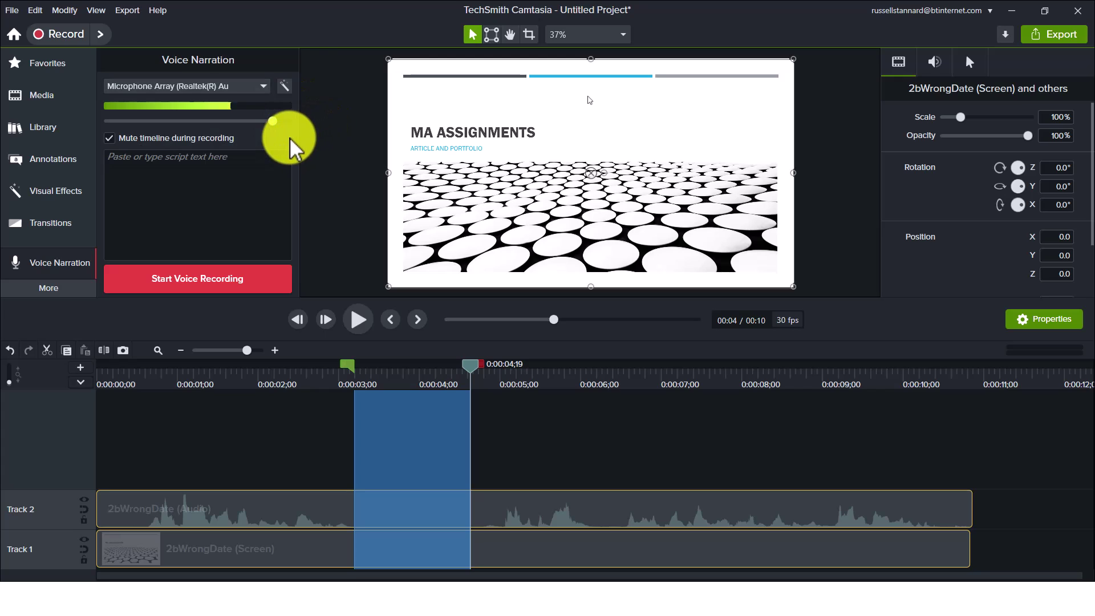
click(262, 90)
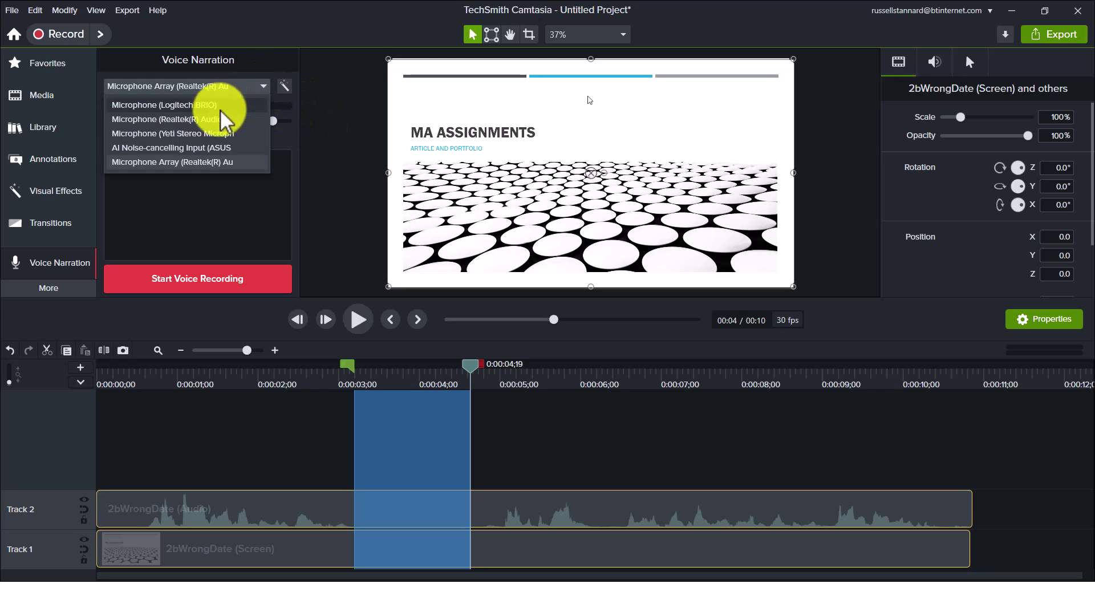
click(181, 134)
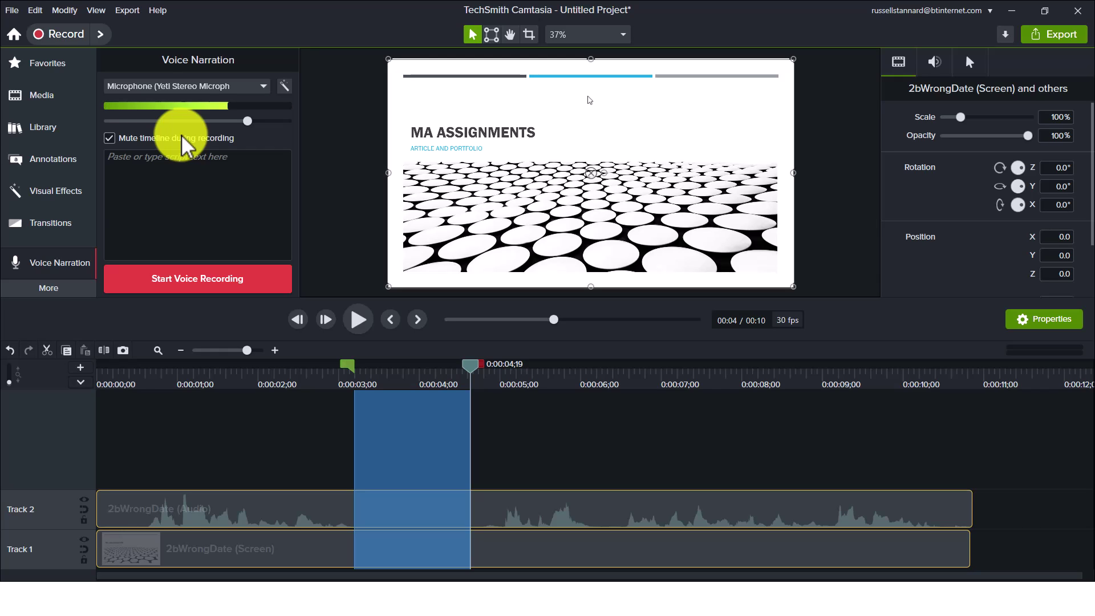
click(187, 285)
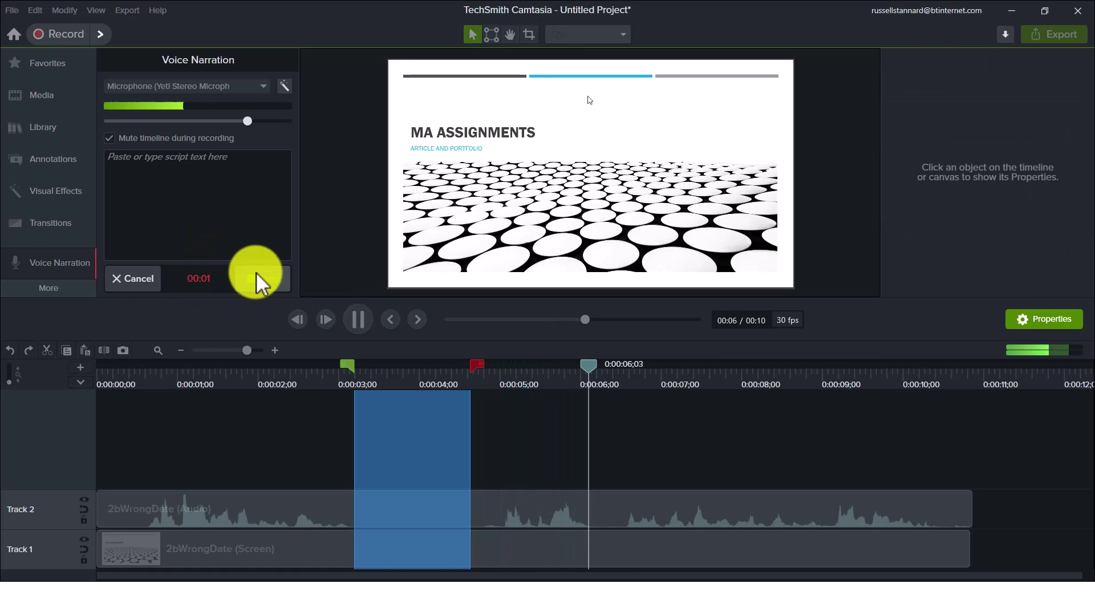
click(274, 280)
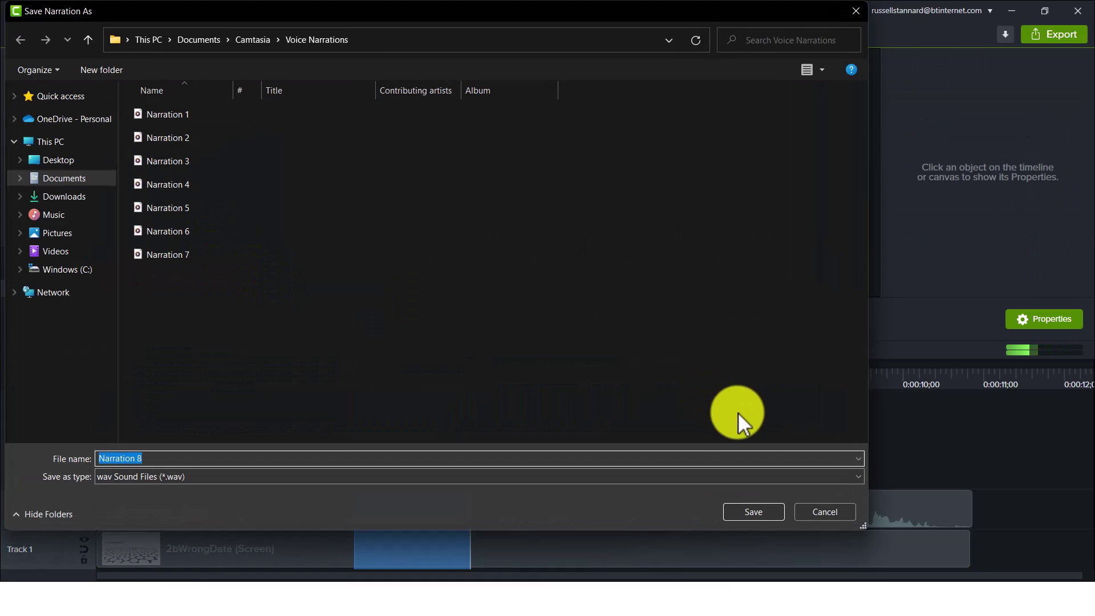
Save Narration 8, align it over the mistake on Track 3, and rewind the playhead.
click(753, 512)
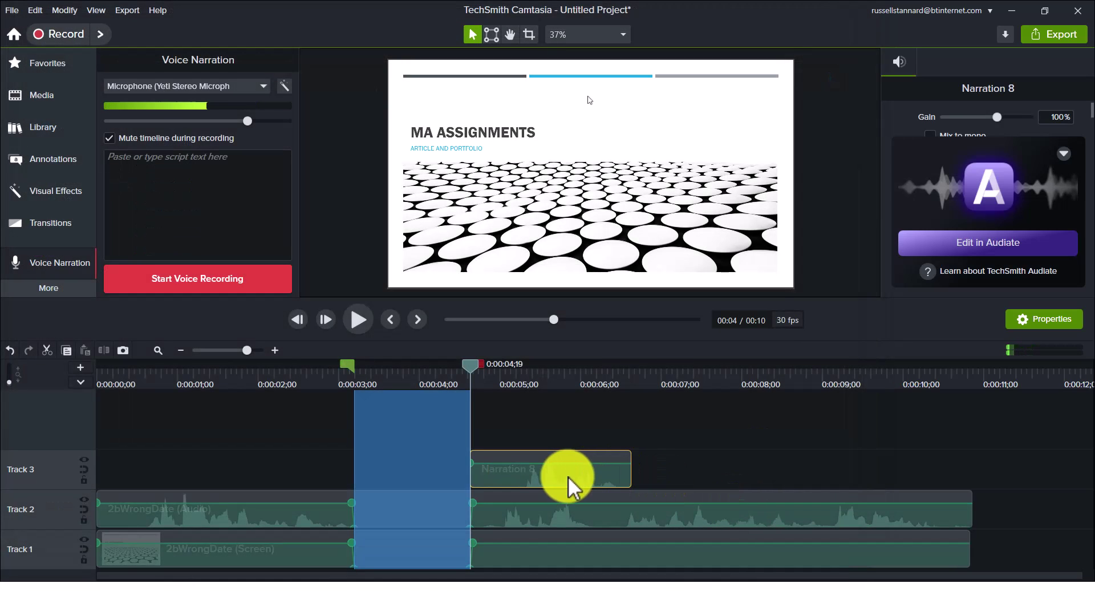
mouse_move(570, 475)
mouse_down()
mouse_move(420, 459)
mouse_move(411, 419)
mouse_up()
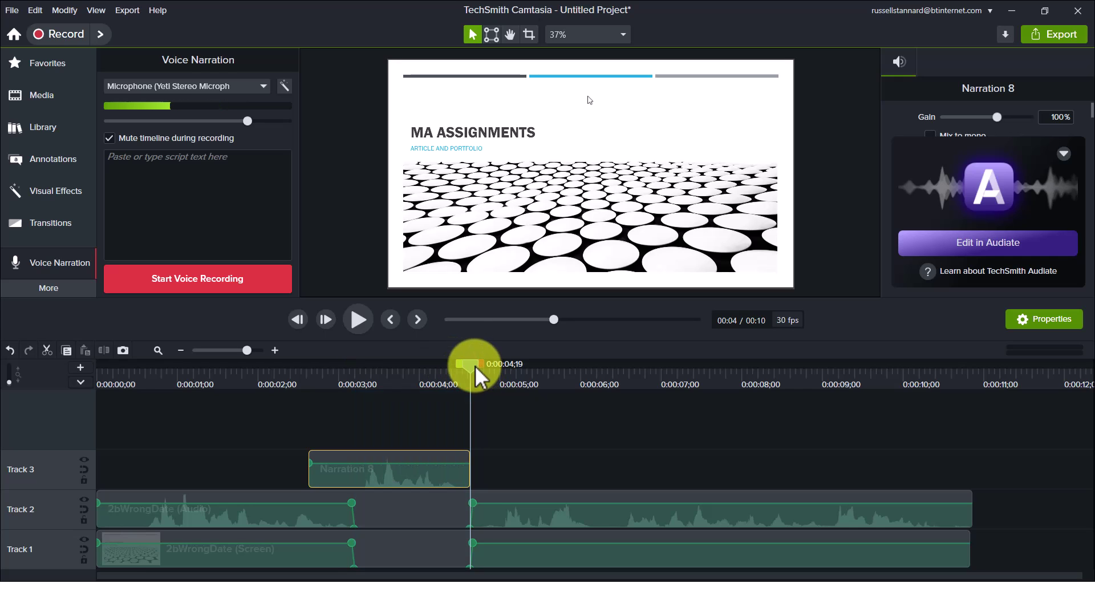
double_click(475, 366)
drag(475, 365, 247, 386)
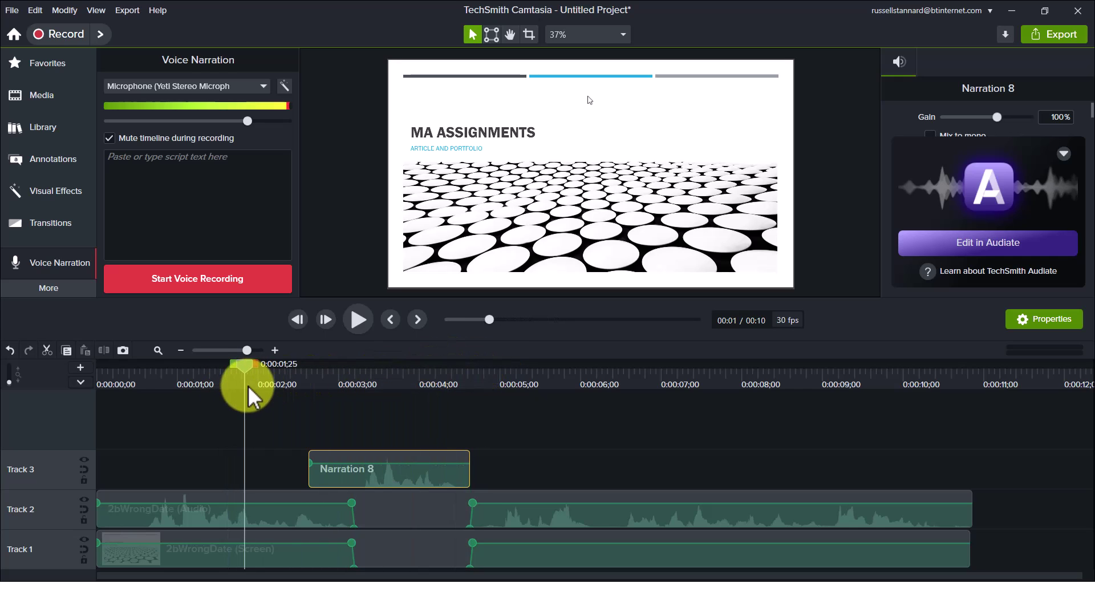
Preview the section where Narration 8 replaces the original audio.
click(357, 321)
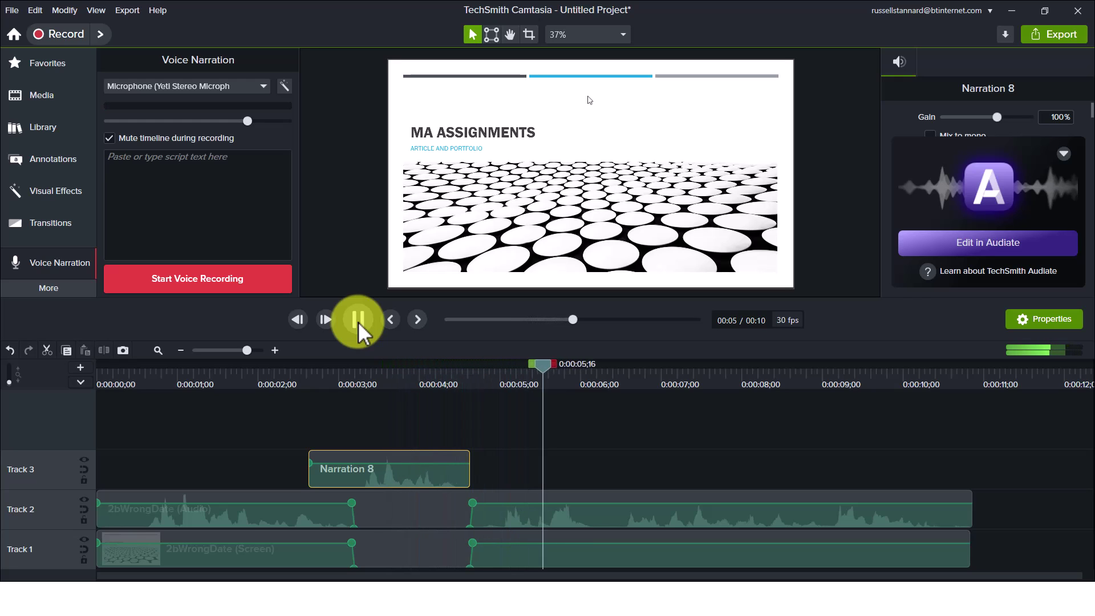
click(359, 321)
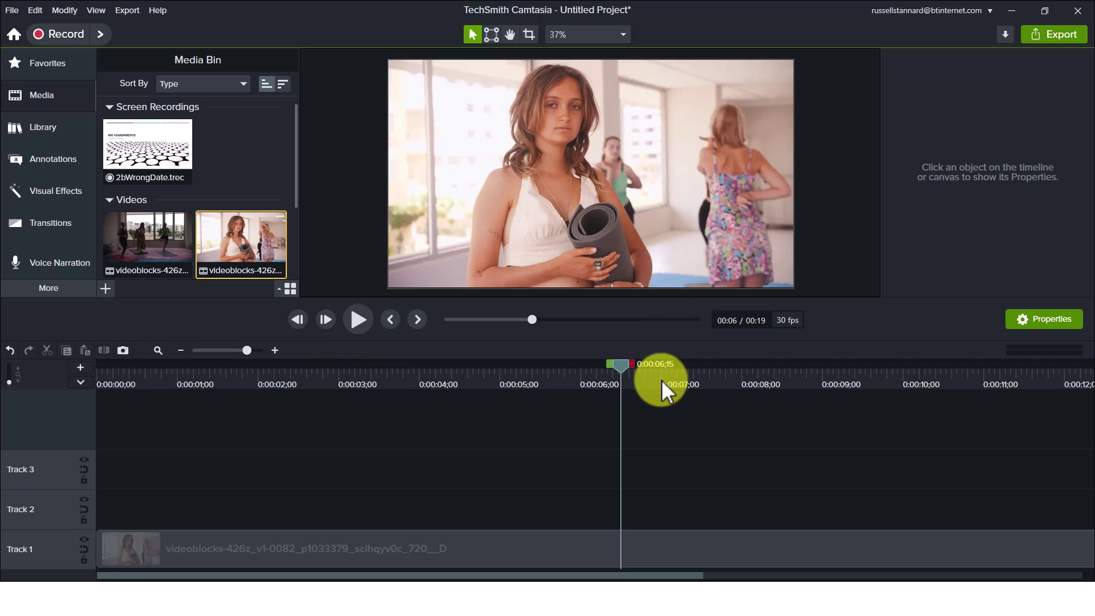
Scrub the playhead through the yoga-studio stock video on Track 1.
mouse_move(627, 364)
mouse_down()
mouse_move(709, 429)
mouse_move(180, 470)
mouse_move(466, 444)
mouse_move(857, 474)
mouse_move(571, 506)
mouse_move(433, 507)
mouse_up()
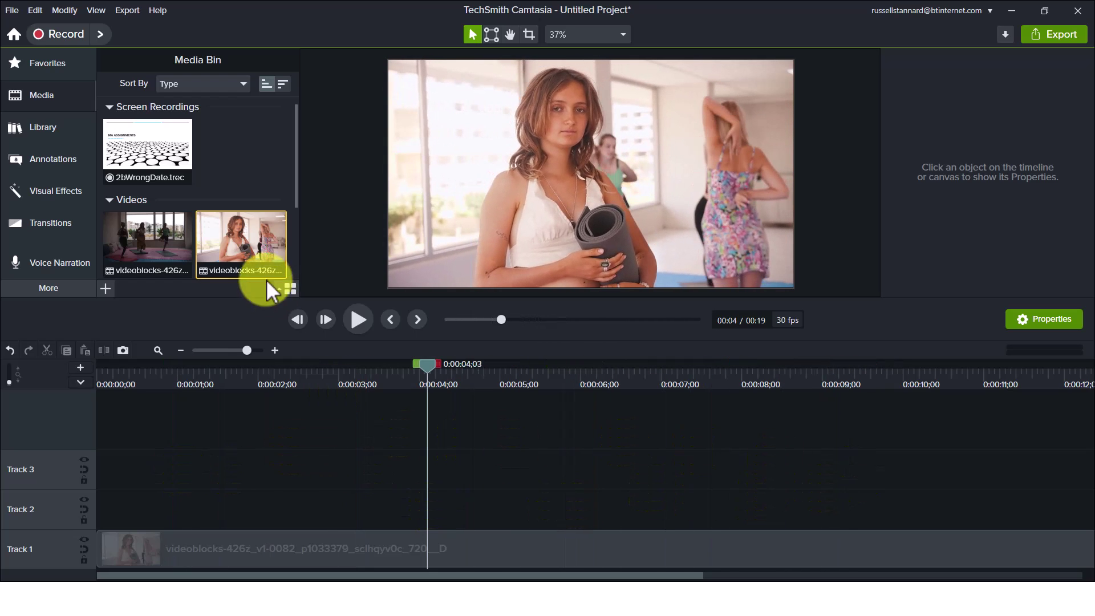
Add a Device Frame to the yoga clip and set its type to MacBook Pro.
click(53, 184)
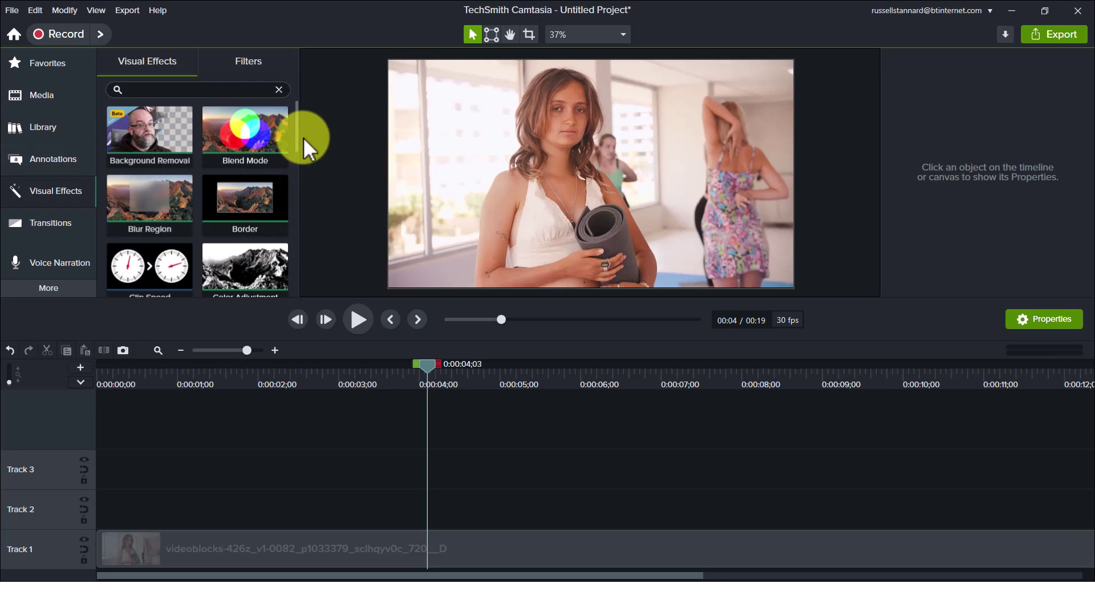
drag(298, 136, 301, 209)
mouse_move(150, 204)
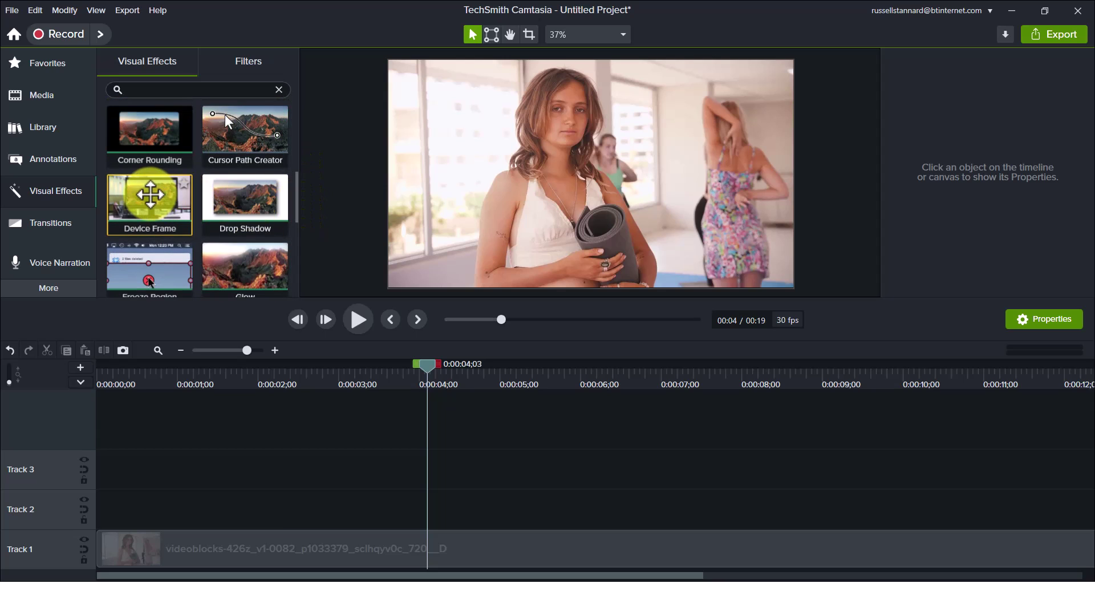
drag(149, 195, 314, 557)
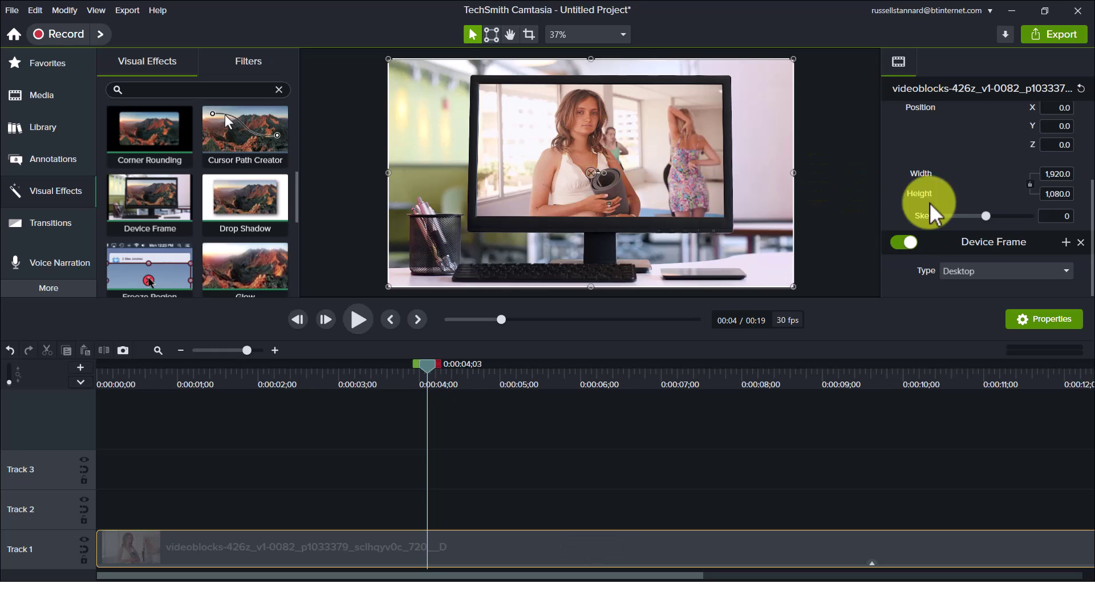
click(1049, 318)
click(1047, 317)
click(1066, 272)
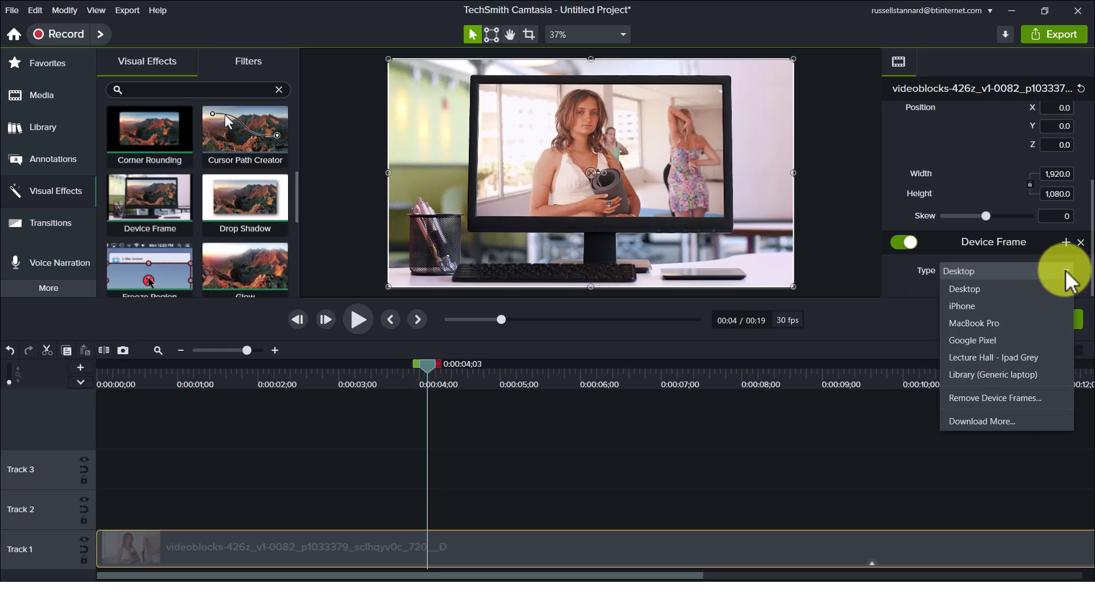
click(956, 326)
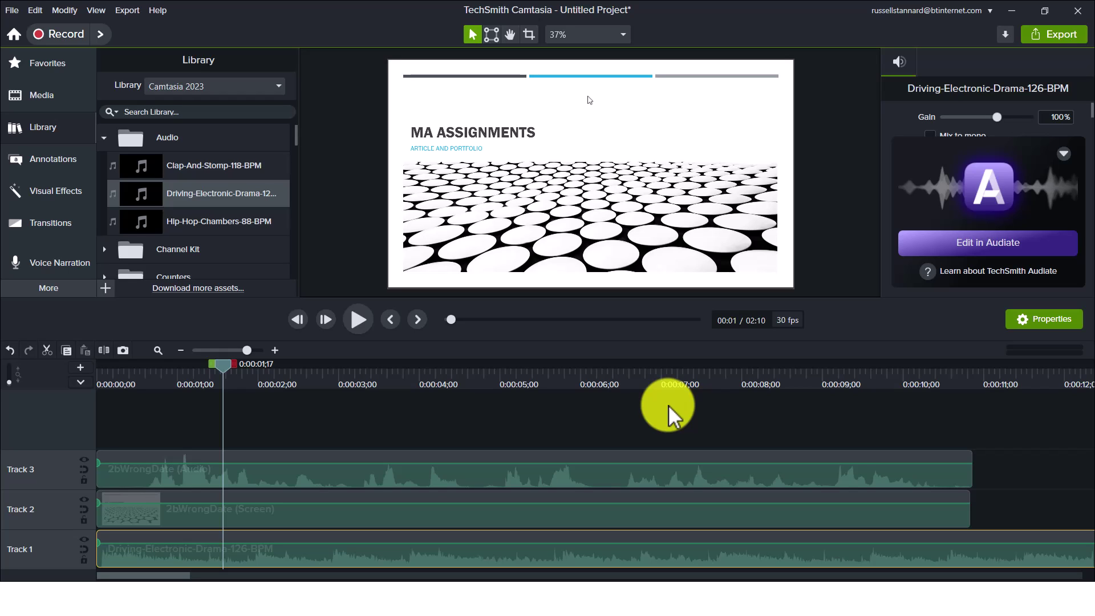
Preview the slide recording and drag Track 1's music volume down to 59%.
click(356, 320)
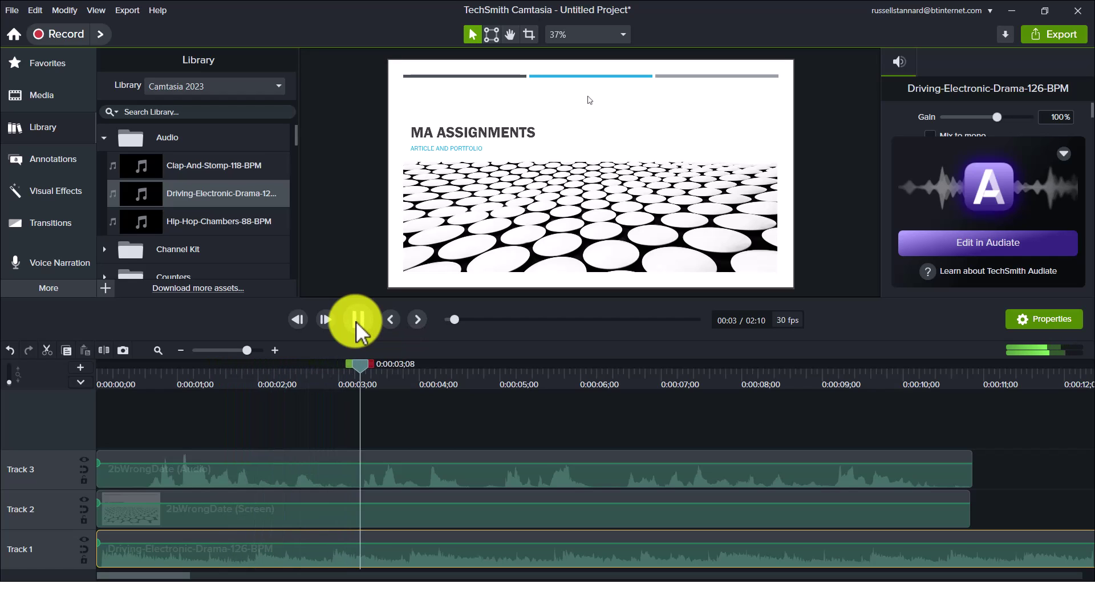
click(356, 321)
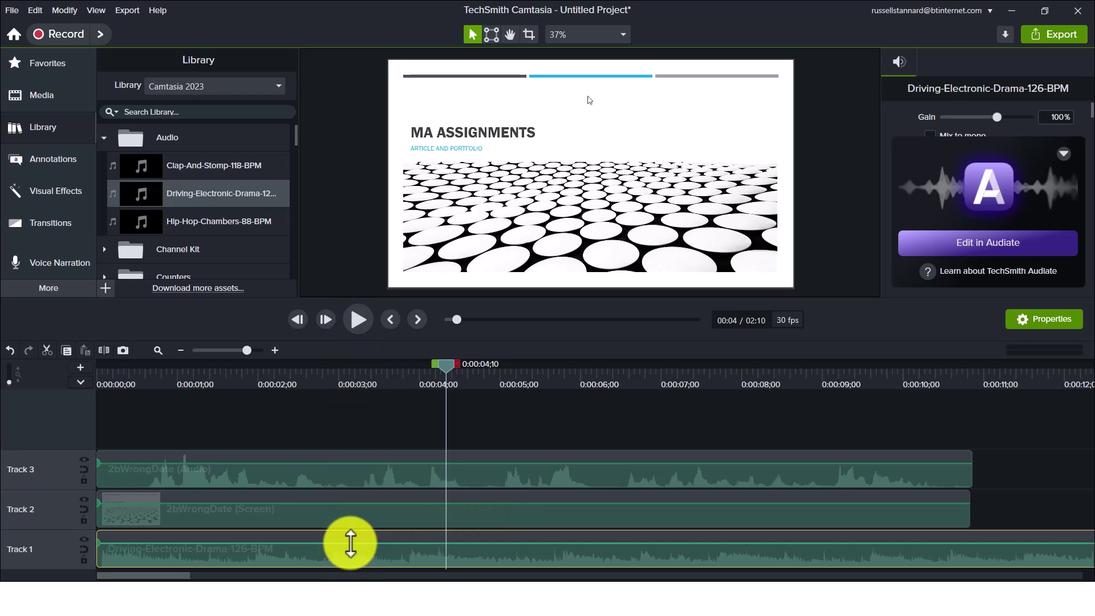
drag(351, 542, 358, 561)
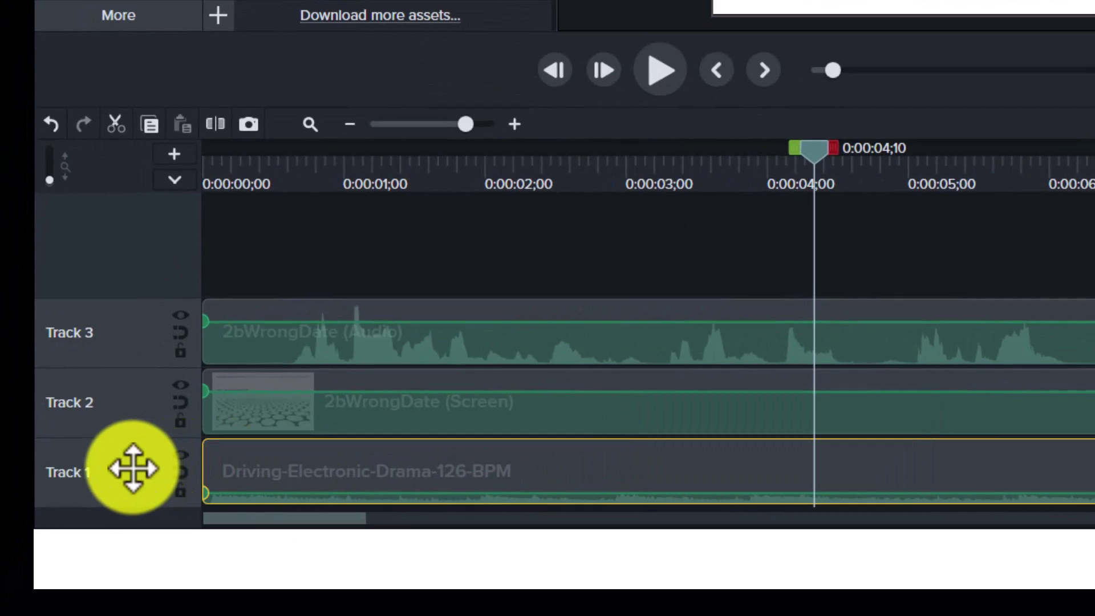
Maximize Track 1, lower the music volume to about 7%, then minimize the track.
right_click(125, 458)
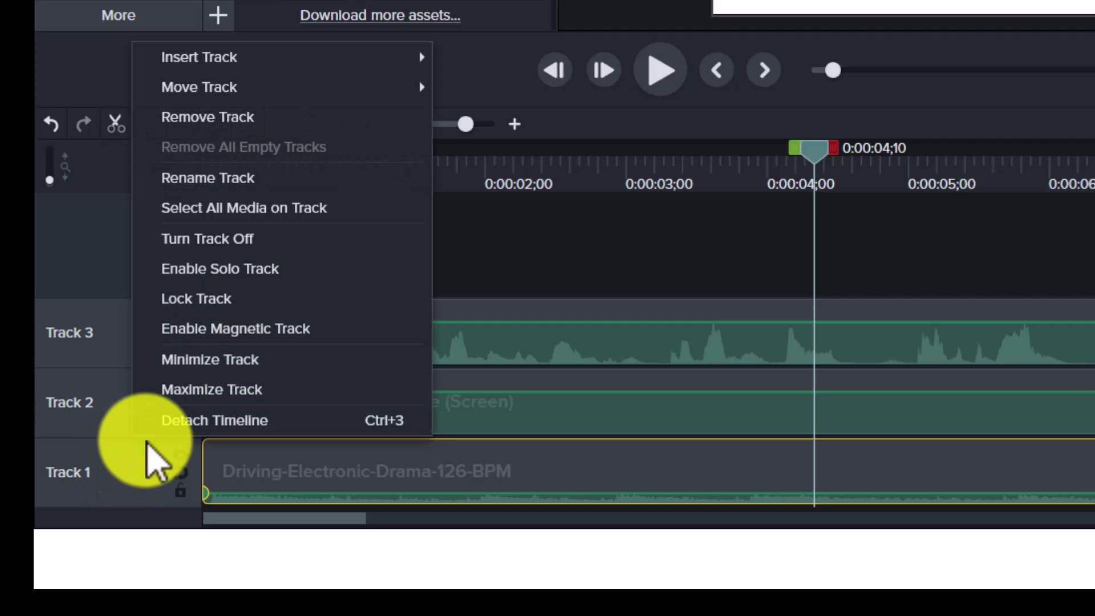
click(192, 391)
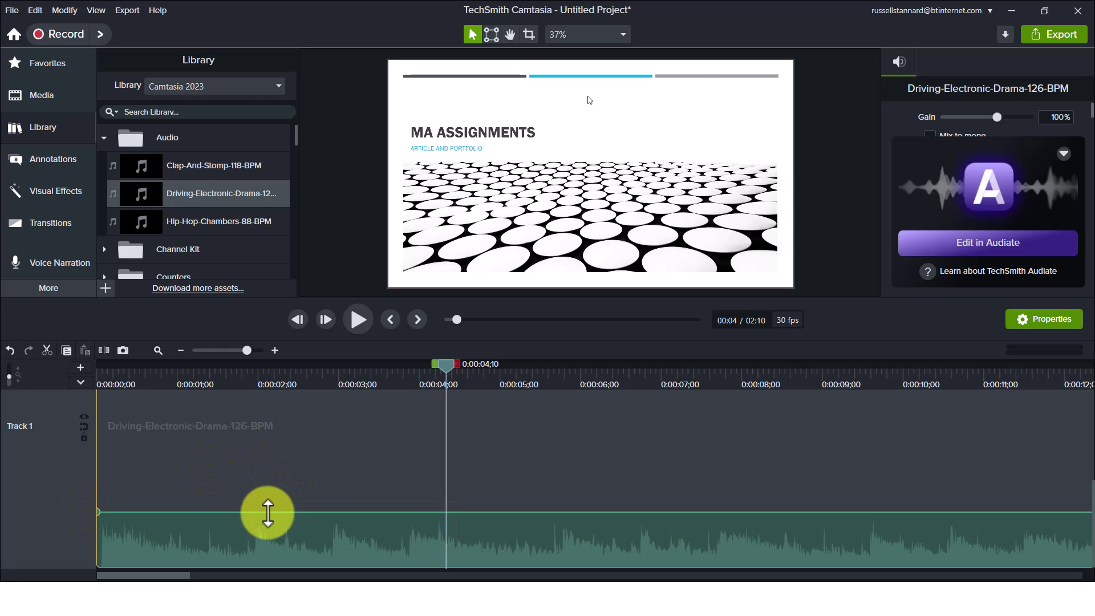
drag(268, 512, 267, 533)
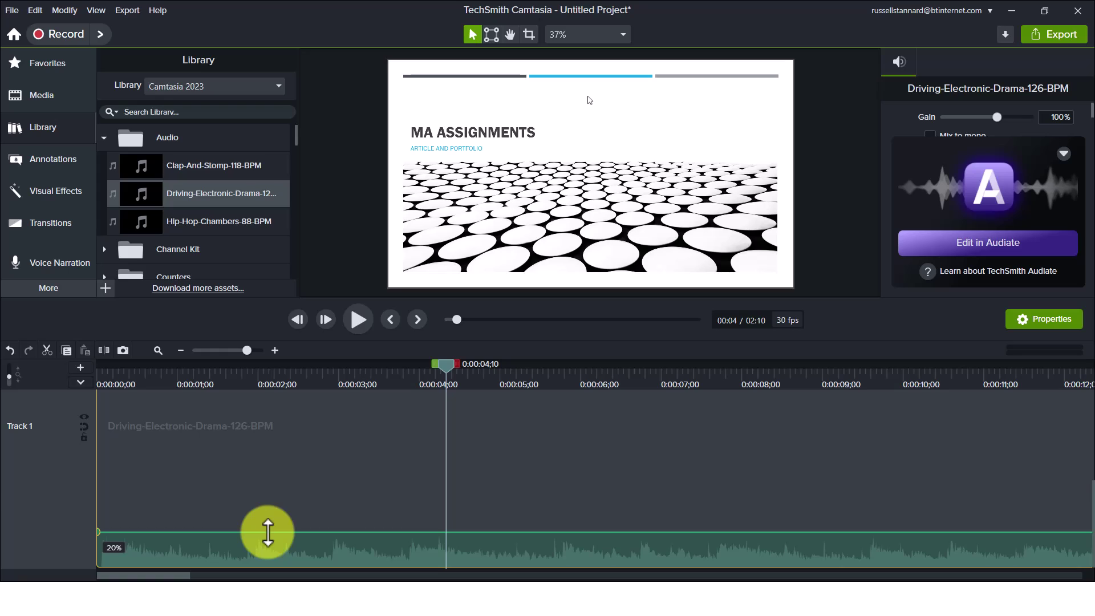
drag(268, 532, 272, 556)
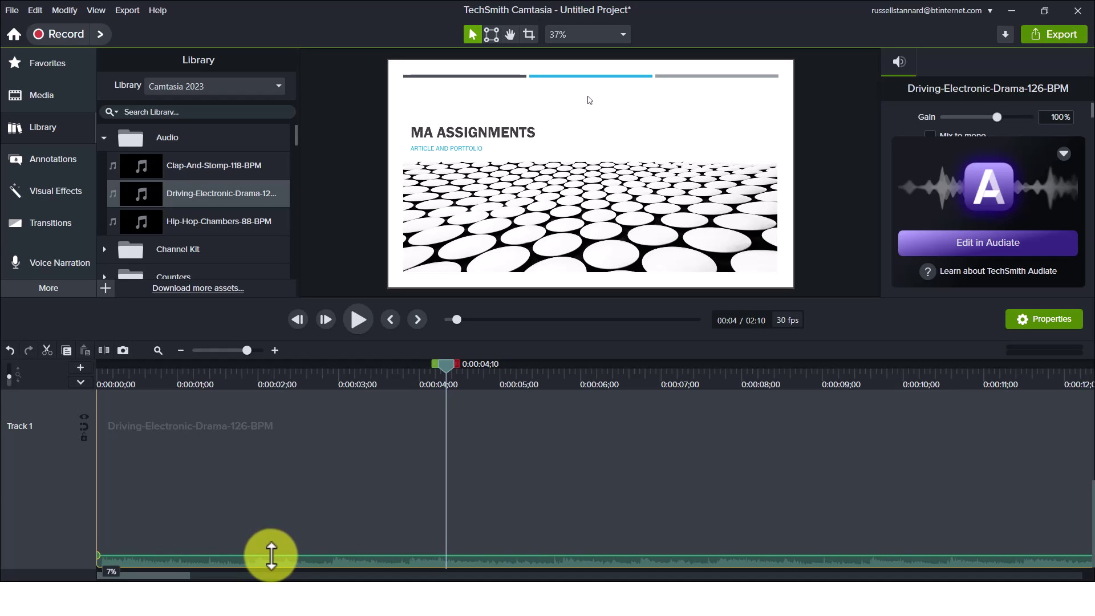
drag(272, 557, 271, 559)
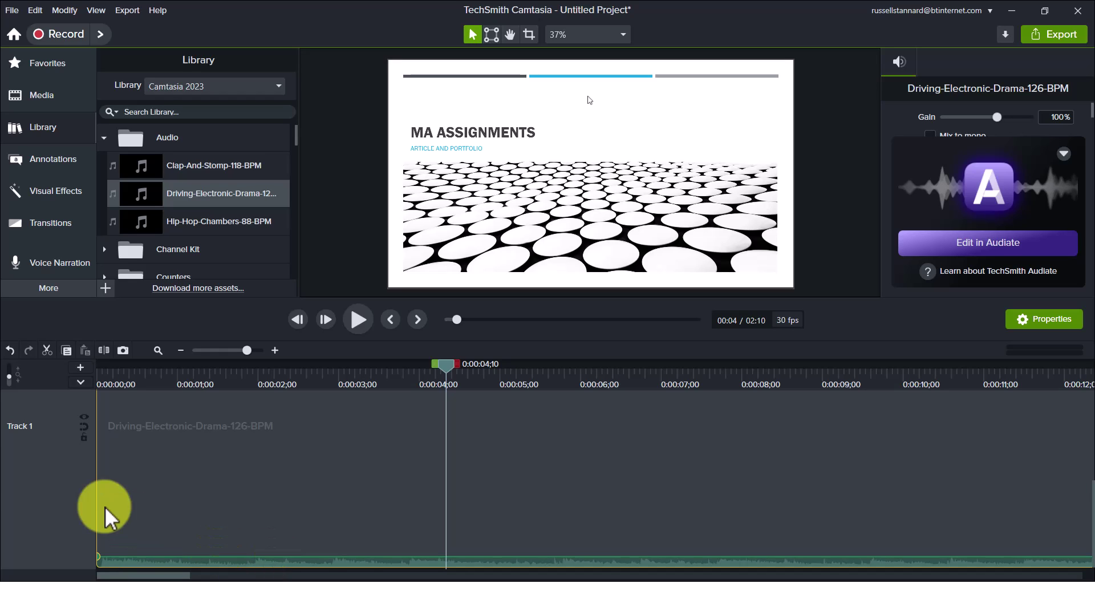
right_click(37, 490)
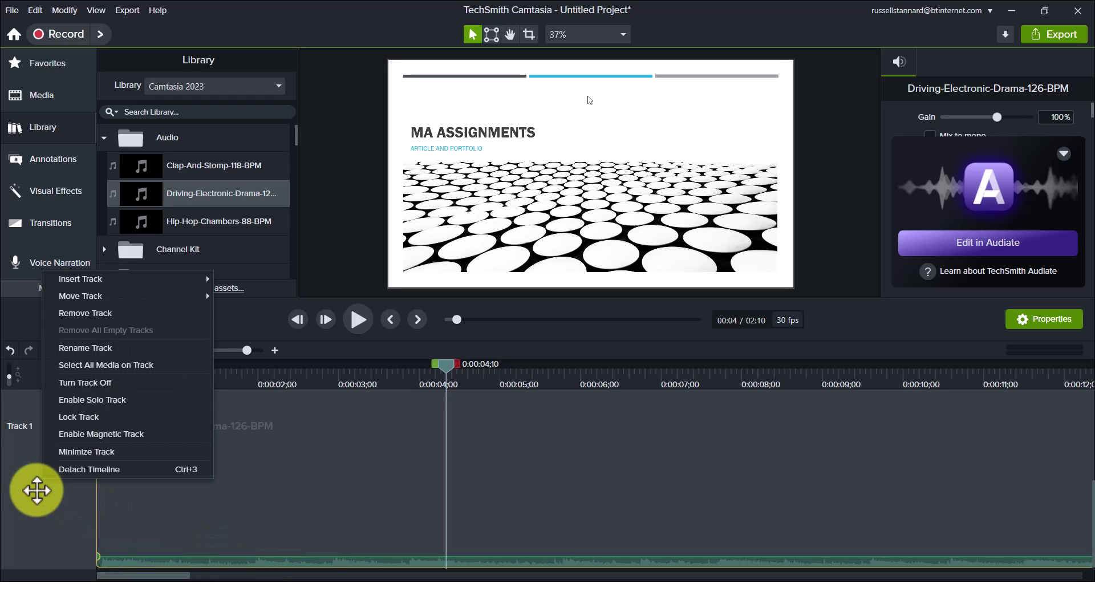
click(91, 452)
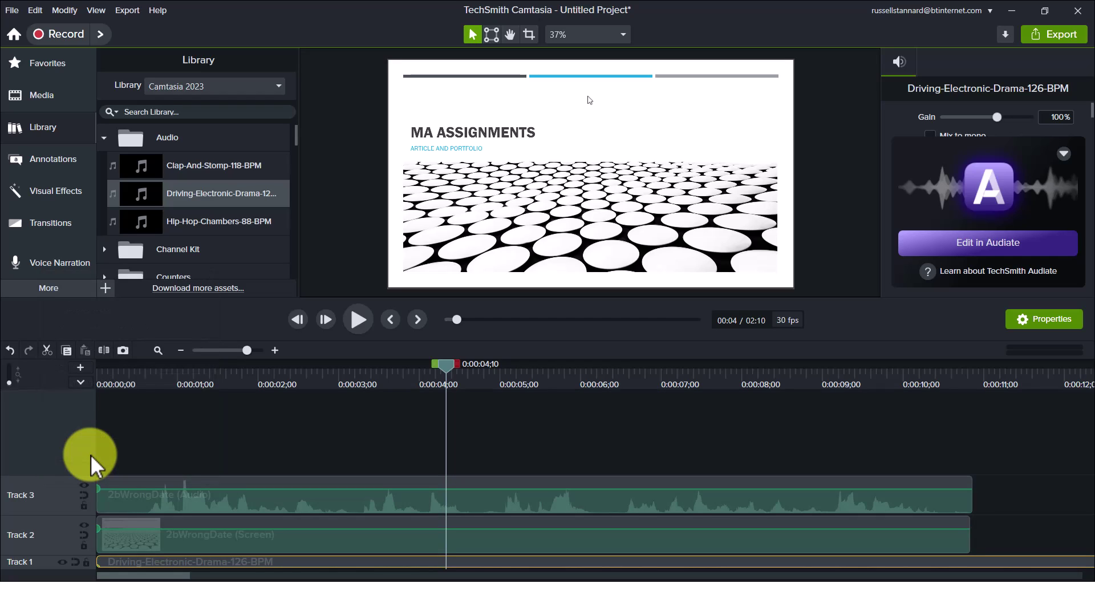
Play the slide to hear the quieter music, then pause near 9.6 seconds.
click(360, 318)
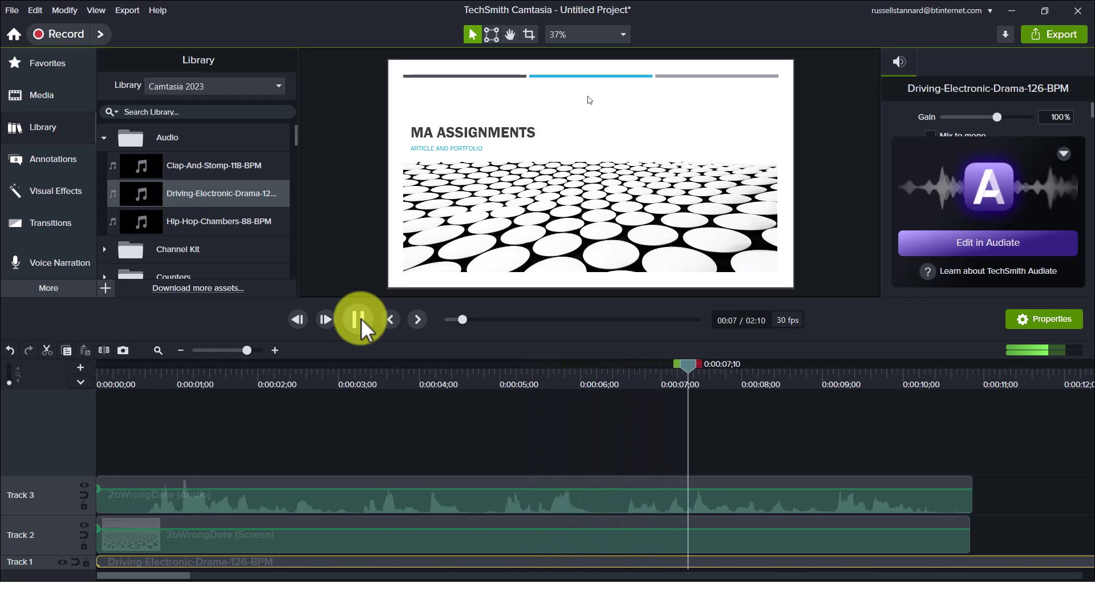
click(361, 318)
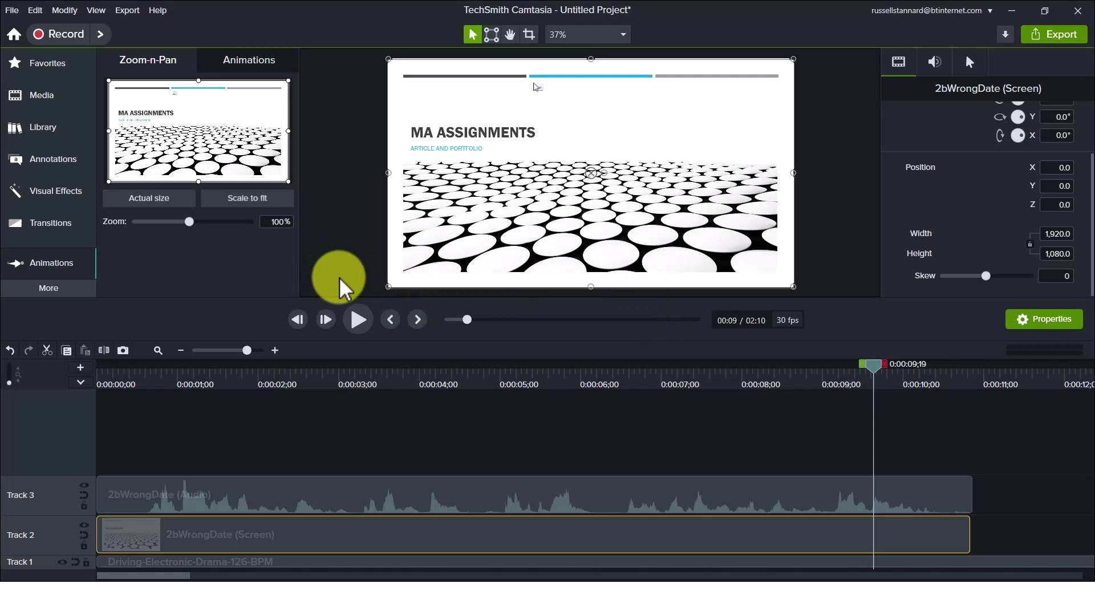
Near the clip start, zoom the slide to 200% centred on the MA ASSIGNMENTS title.
drag(792, 370, 220, 416)
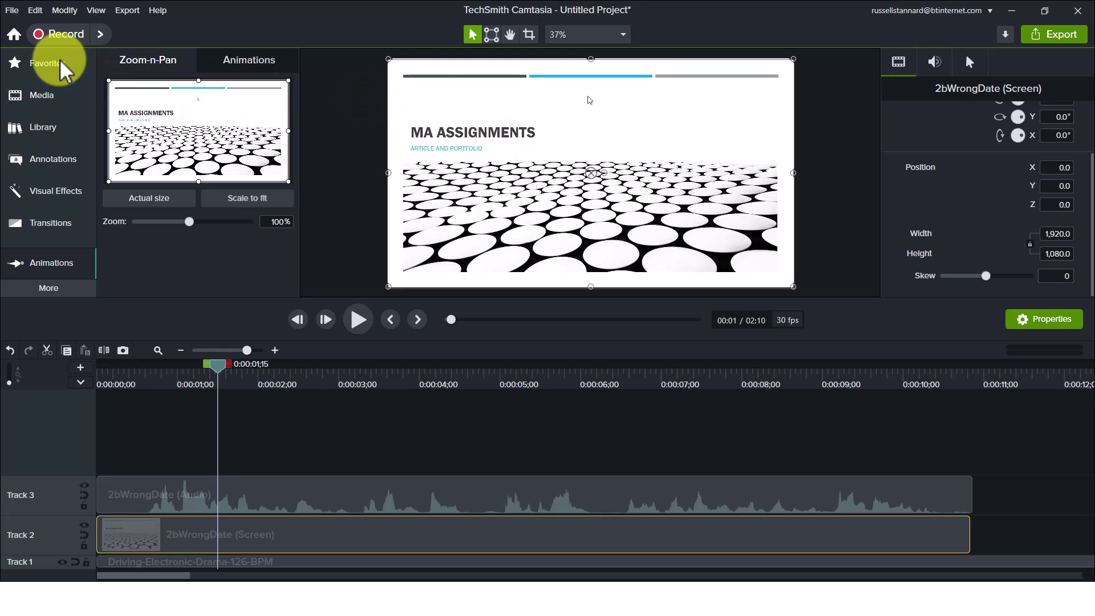
click(49, 265)
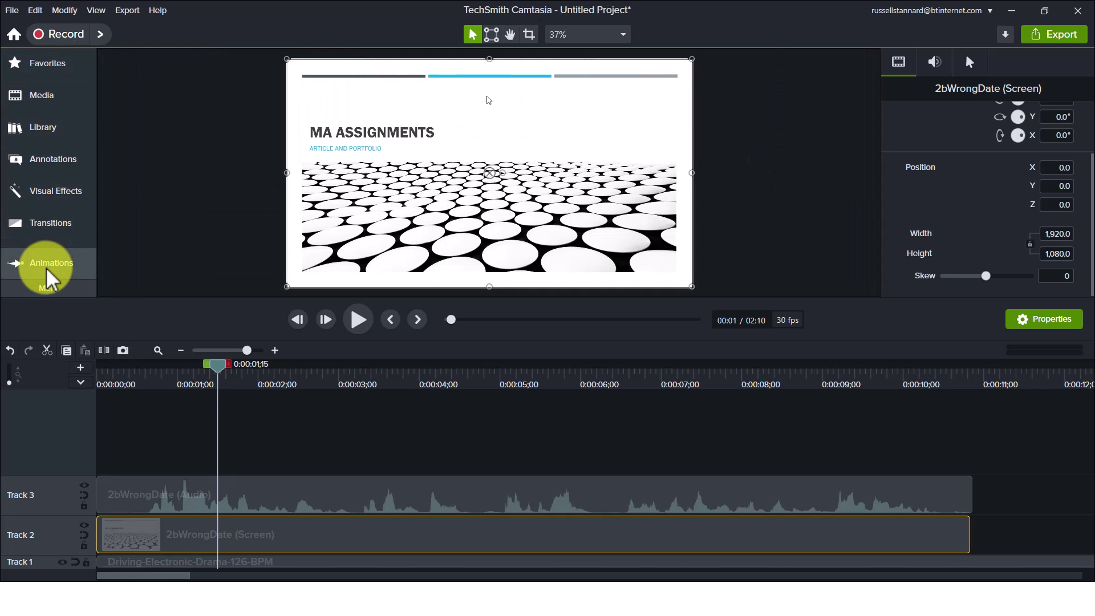
click(49, 273)
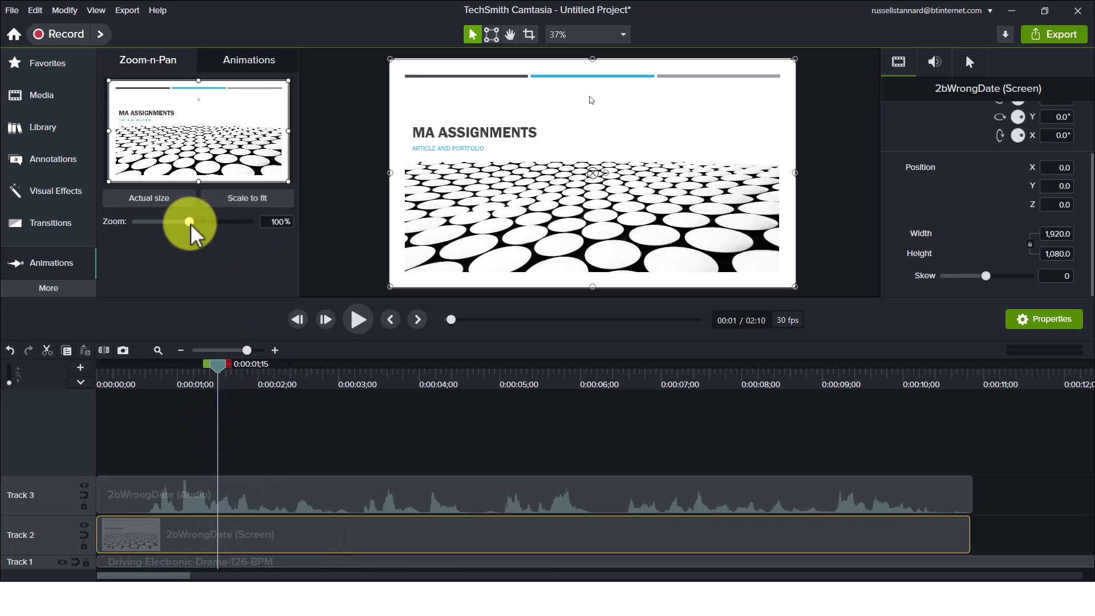
drag(190, 223, 262, 225)
mouse_move(220, 139)
mouse_down()
mouse_move(182, 138)
mouse_move(177, 127)
mouse_up()
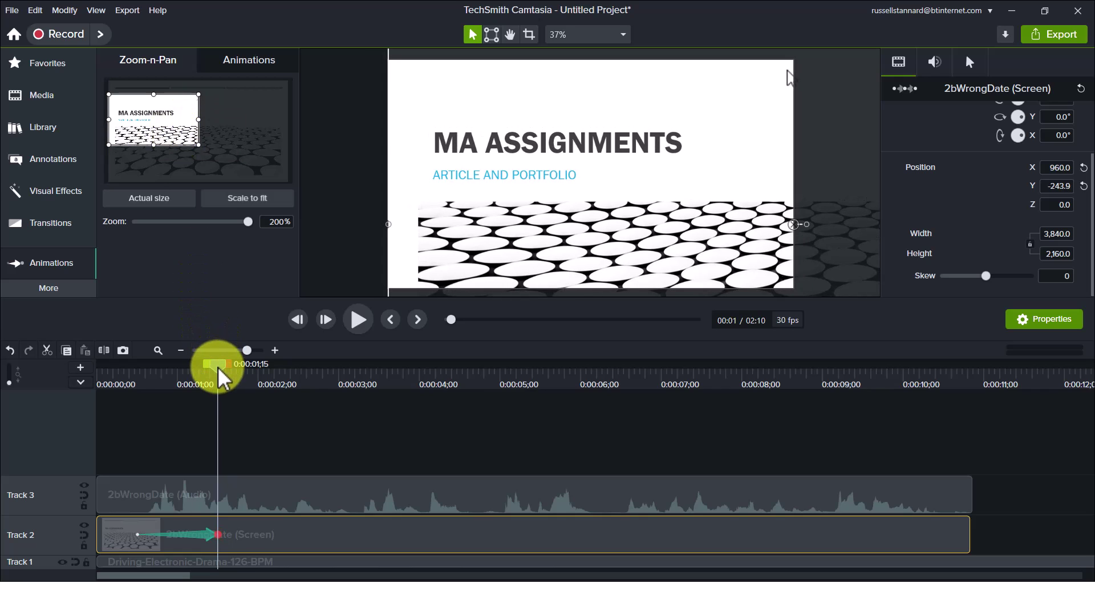
mouse_move(217, 366)
mouse_down()
mouse_move(308, 383)
mouse_move(559, 390)
mouse_move(610, 409)
mouse_up()
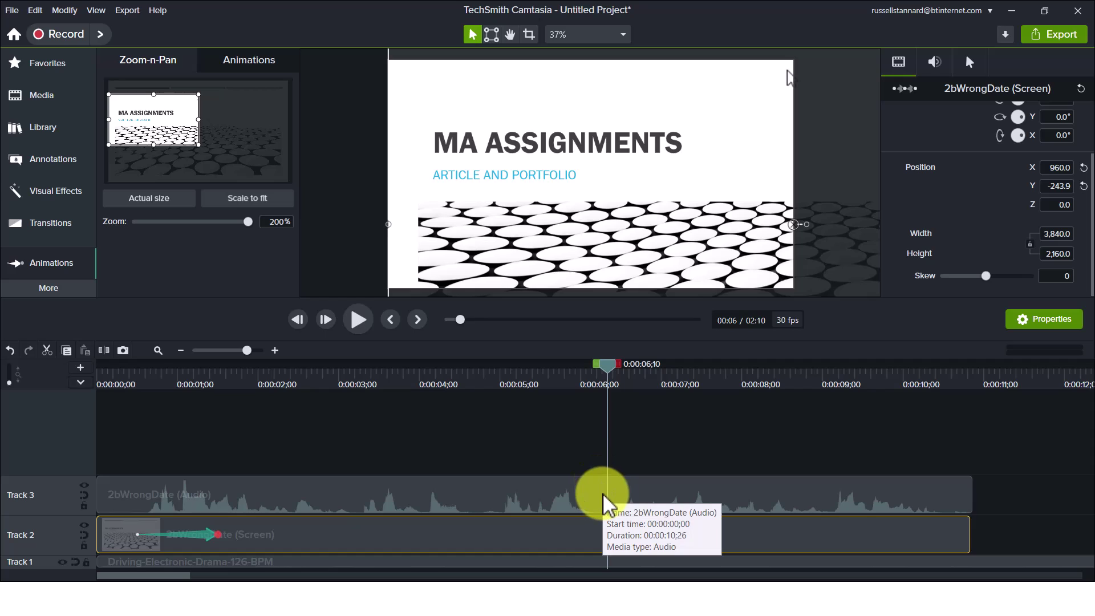
Add a Scale-to-fit zoom-out at 0:06;10, then preview the zoom in and out from earlier.
click(253, 204)
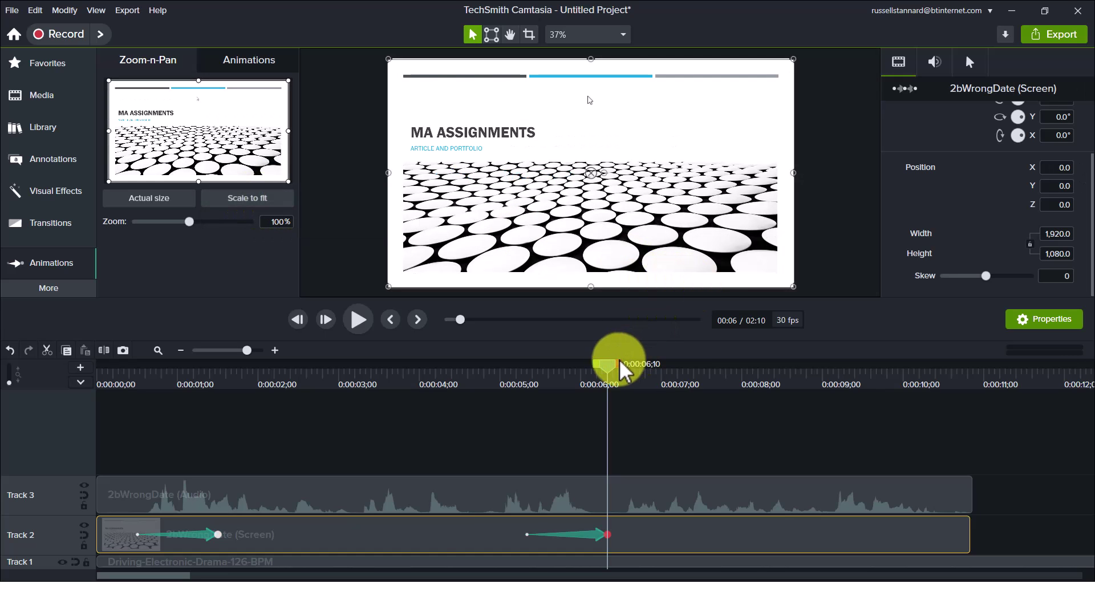
mouse_move(611, 367)
mouse_down()
mouse_move(452, 417)
mouse_move(91, 461)
mouse_up()
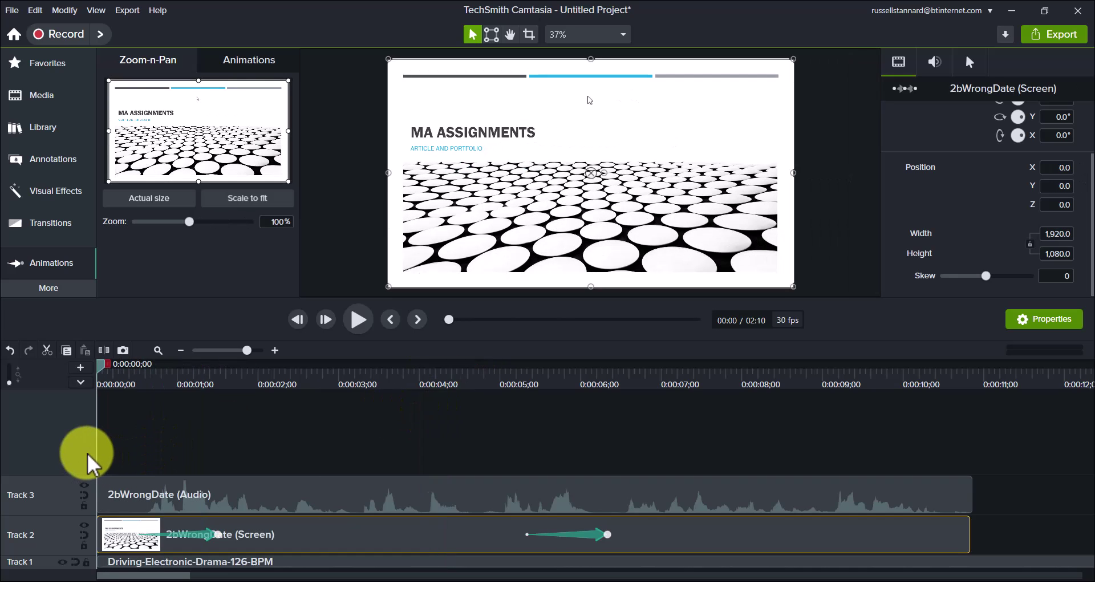
click(359, 320)
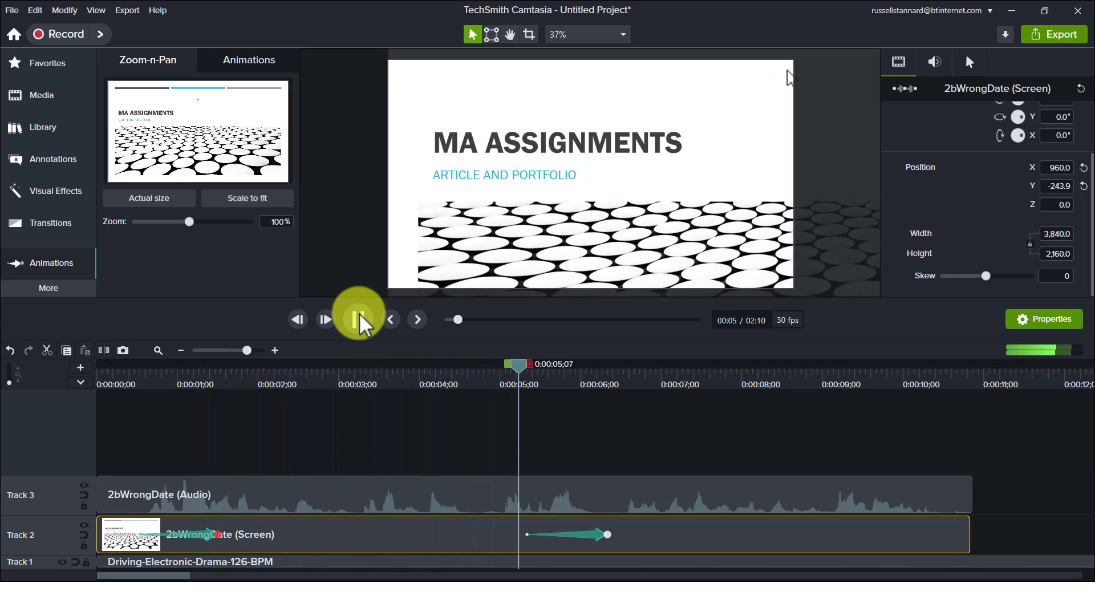
Start the zoom-in at the clip's beginning and shift the zoom-out animation later on Track 2.
click(359, 324)
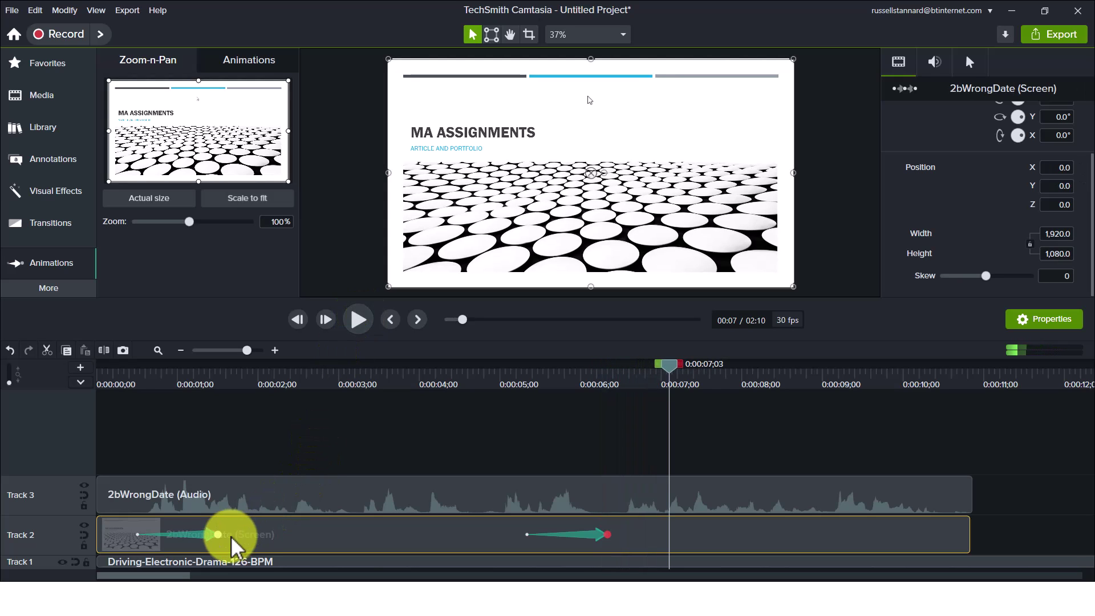
click(138, 534)
drag(138, 534, 110, 535)
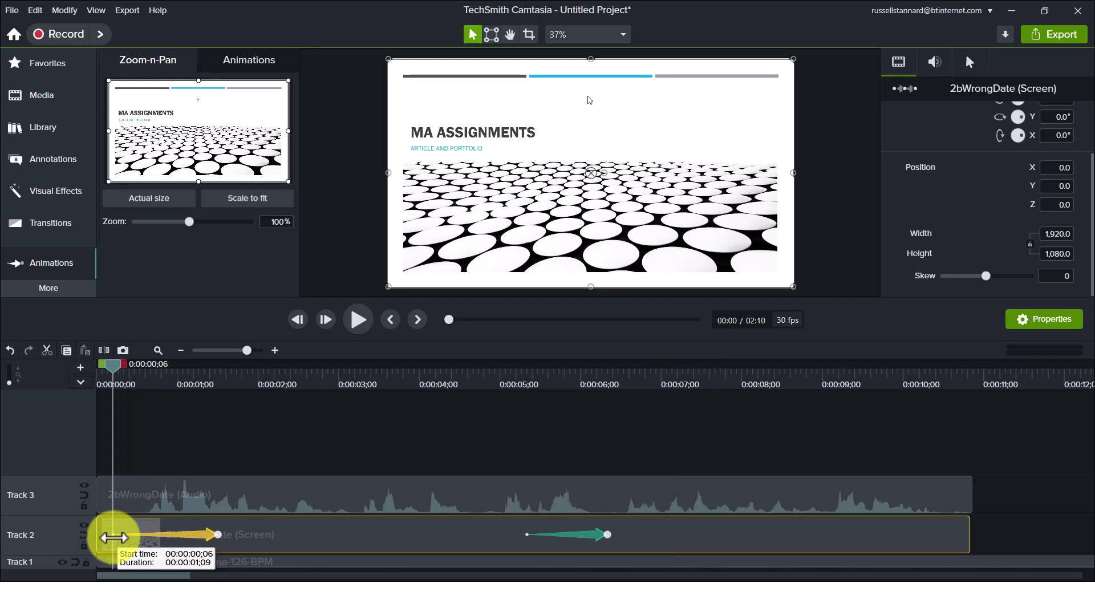
drag(530, 520, 495, 538)
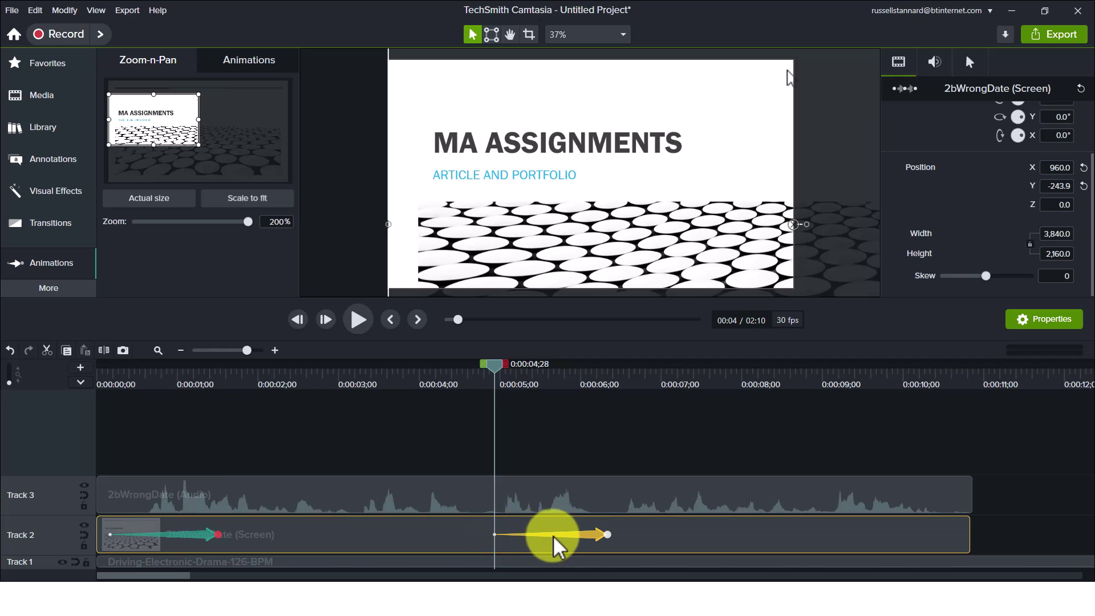
drag(560, 538, 601, 542)
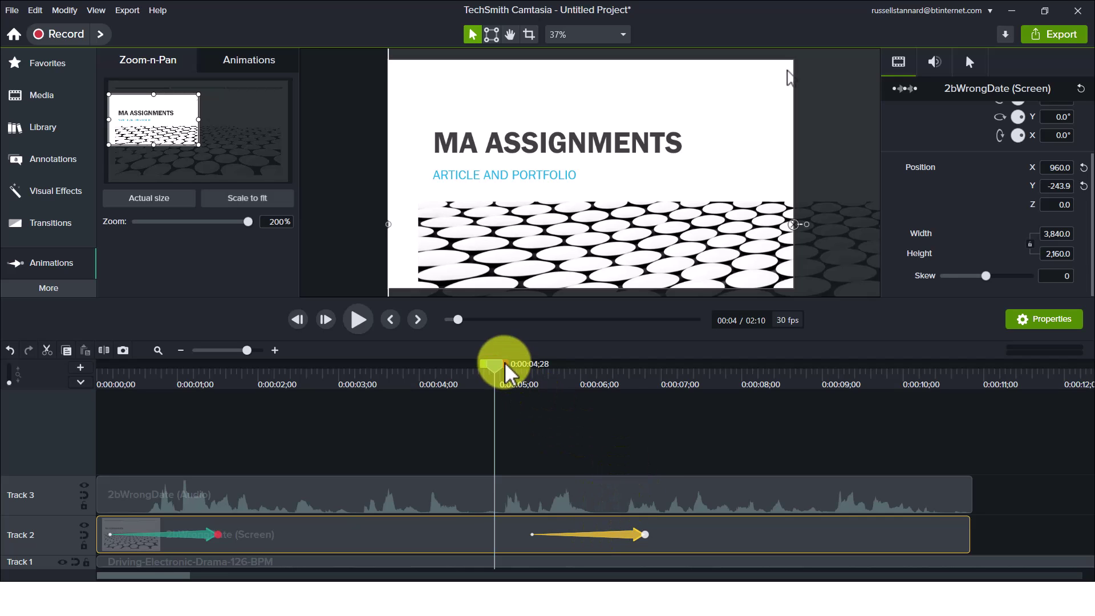
Scrub through the timeline to check the retimed zoom-in and zoom-out.
drag(499, 365, 355, 366)
drag(333, 419, 186, 489)
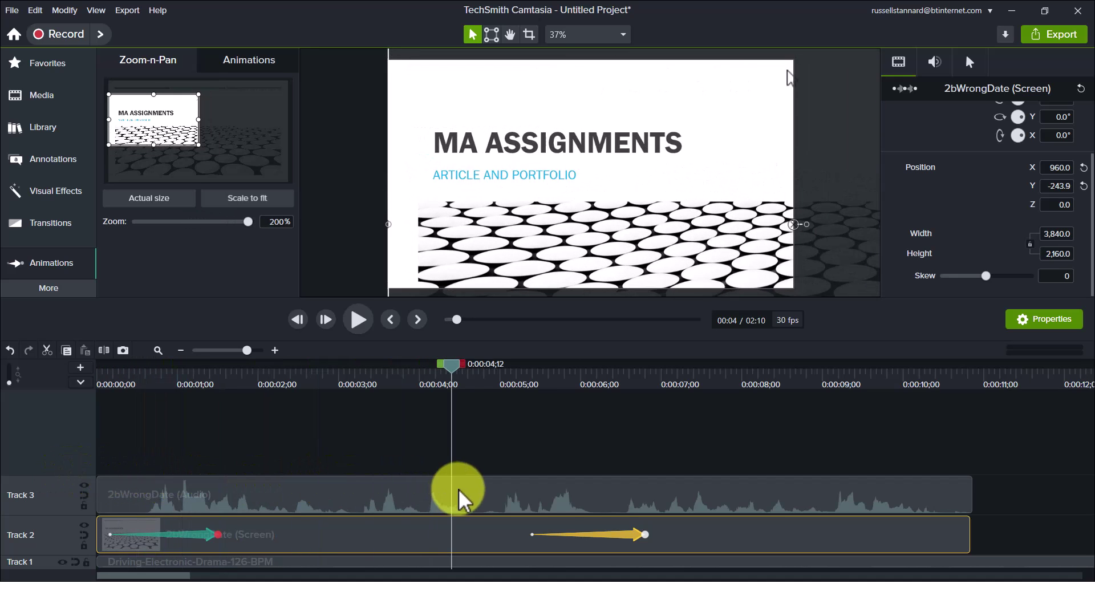
drag(187, 490, 608, 512)
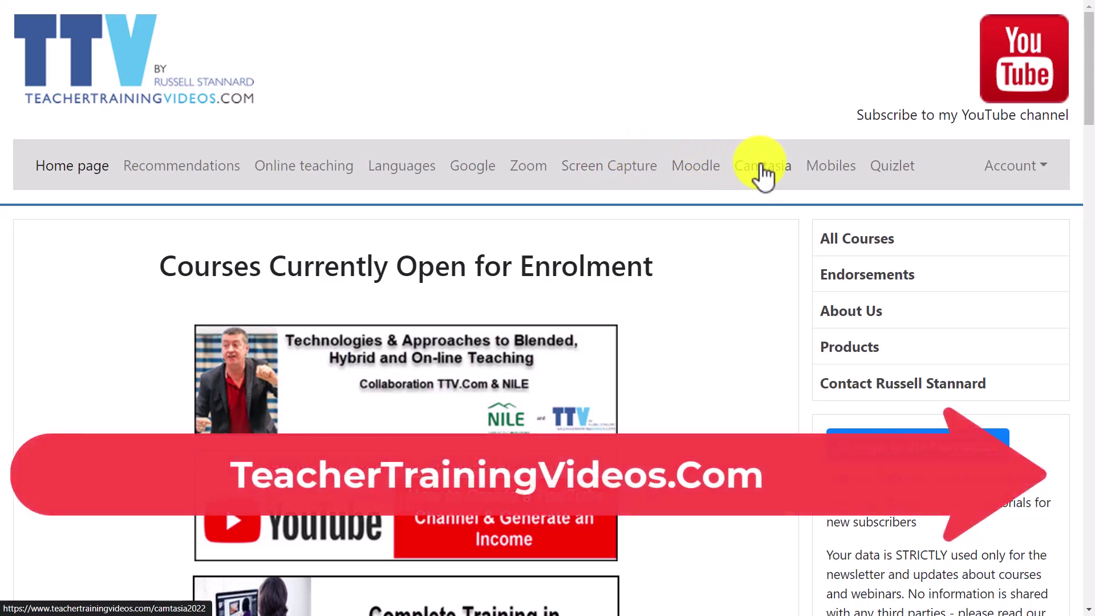
click(764, 175)
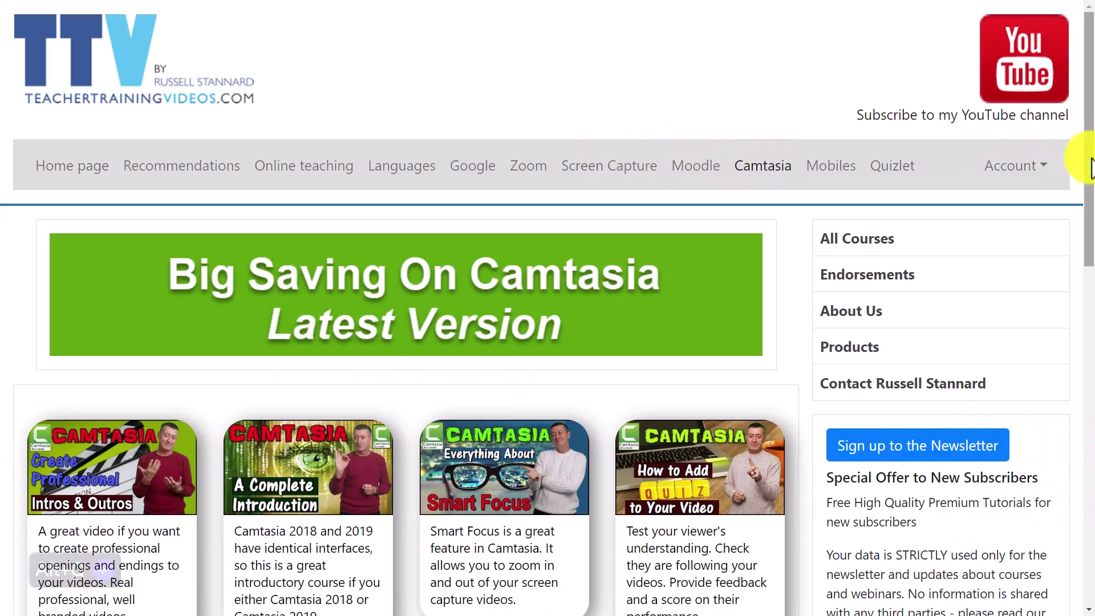
drag(1091, 167, 1080, 146)
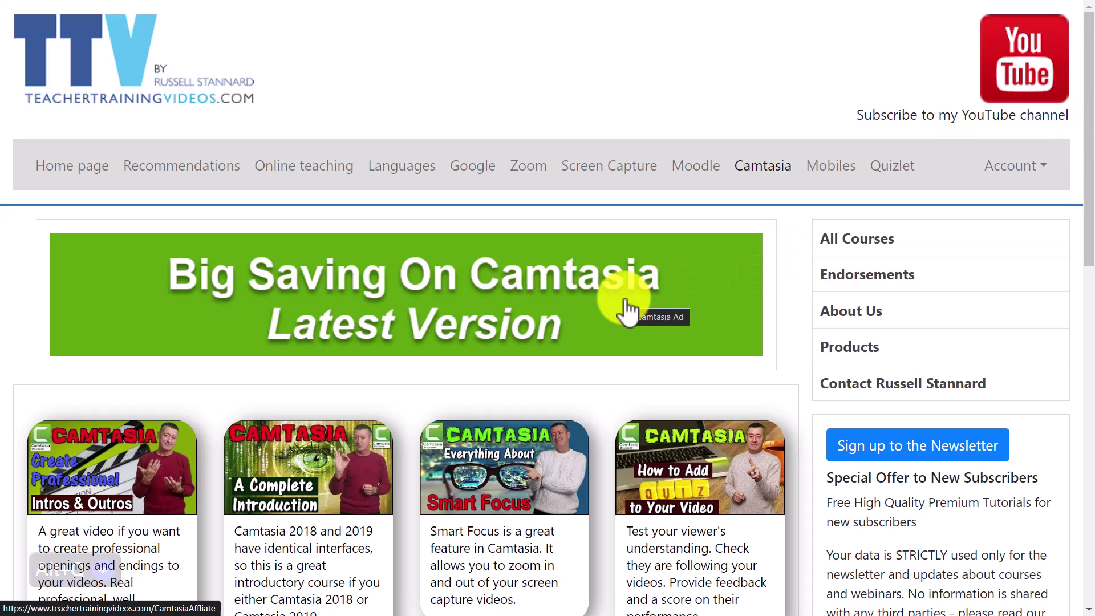
click(99, 173)
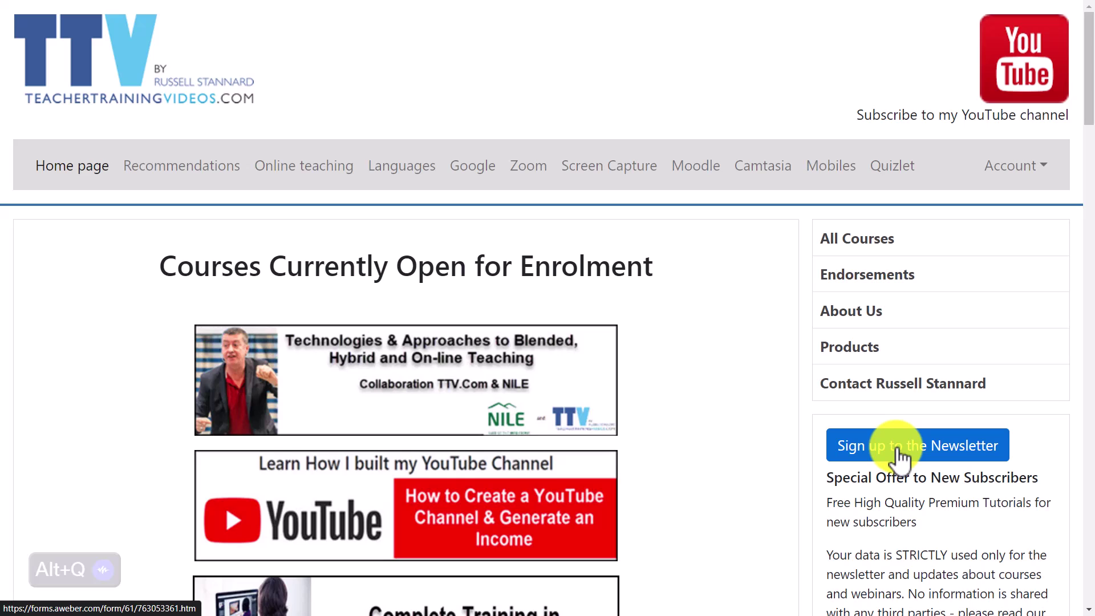
drag(1088, 103, 1087, 195)
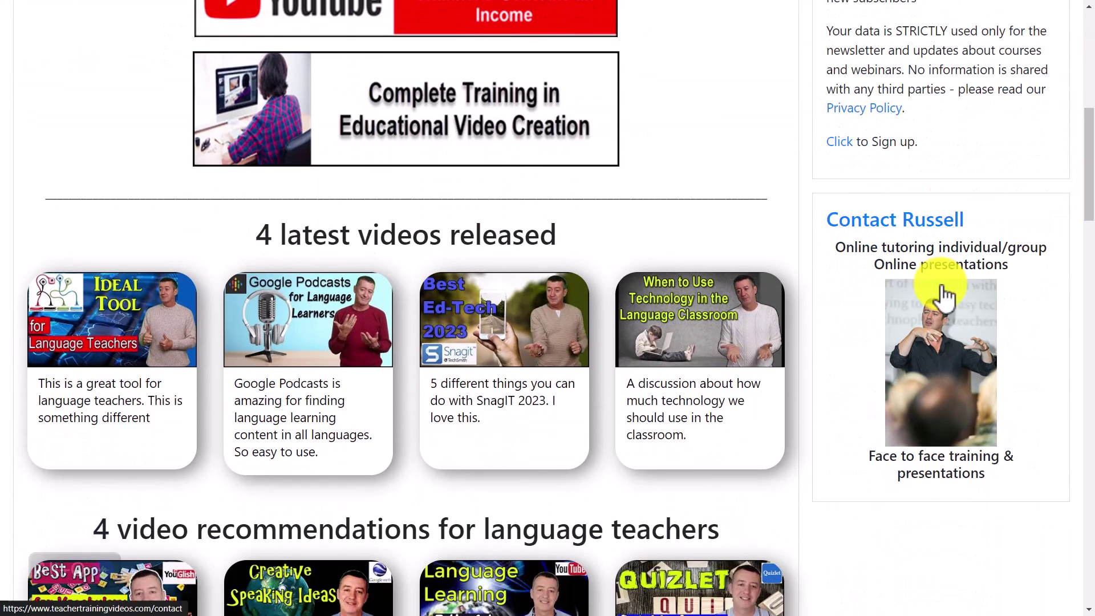